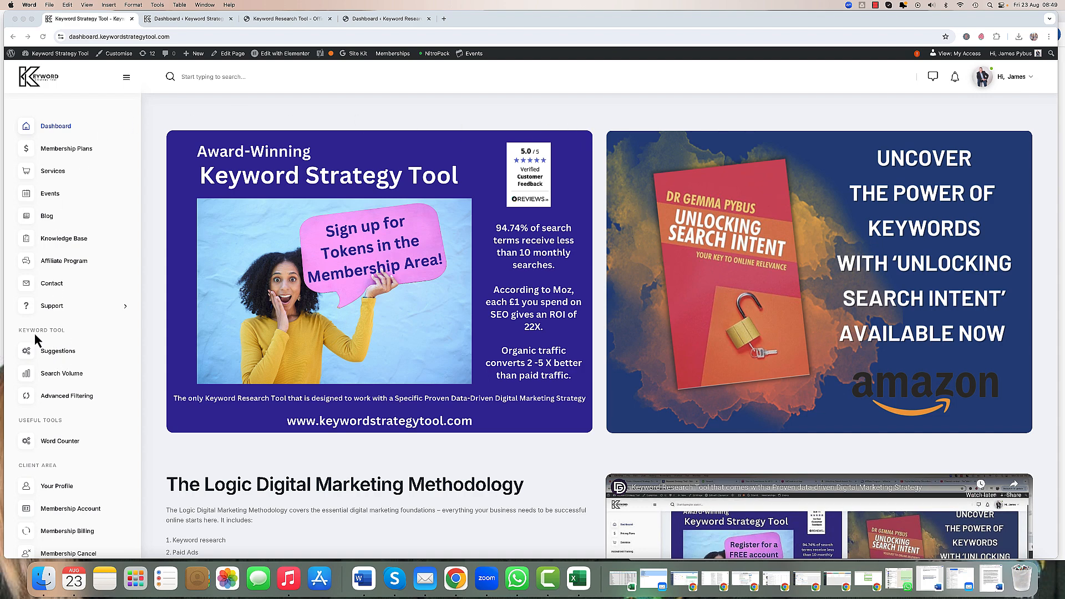
Step: Open the keyword Suggestions tool
{"action": "left_click", "coordinate": [59, 354]}
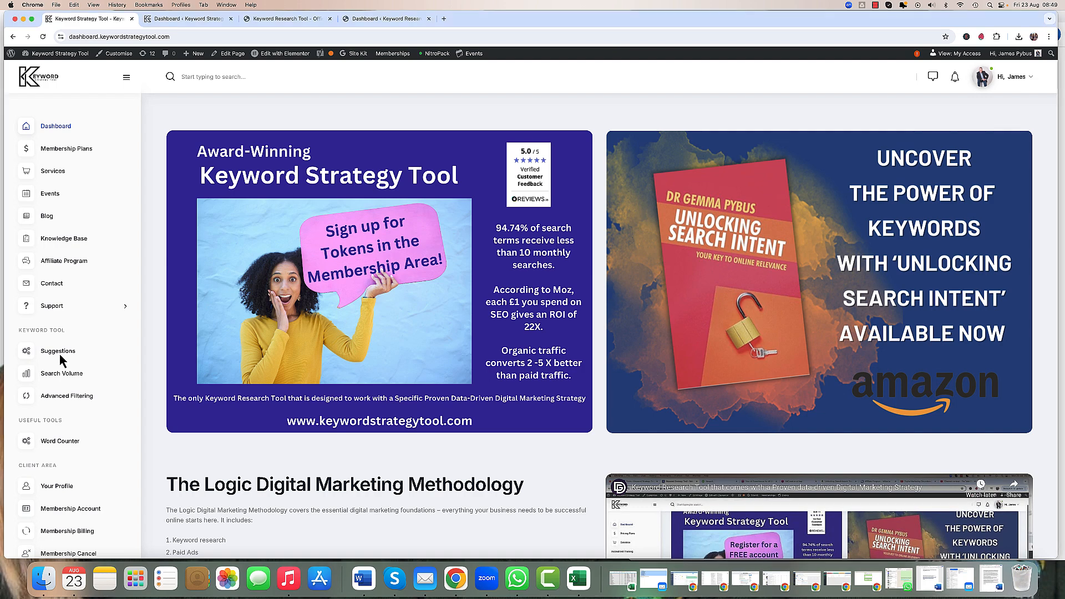
{"action": "left_click", "coordinate": [60, 351]}
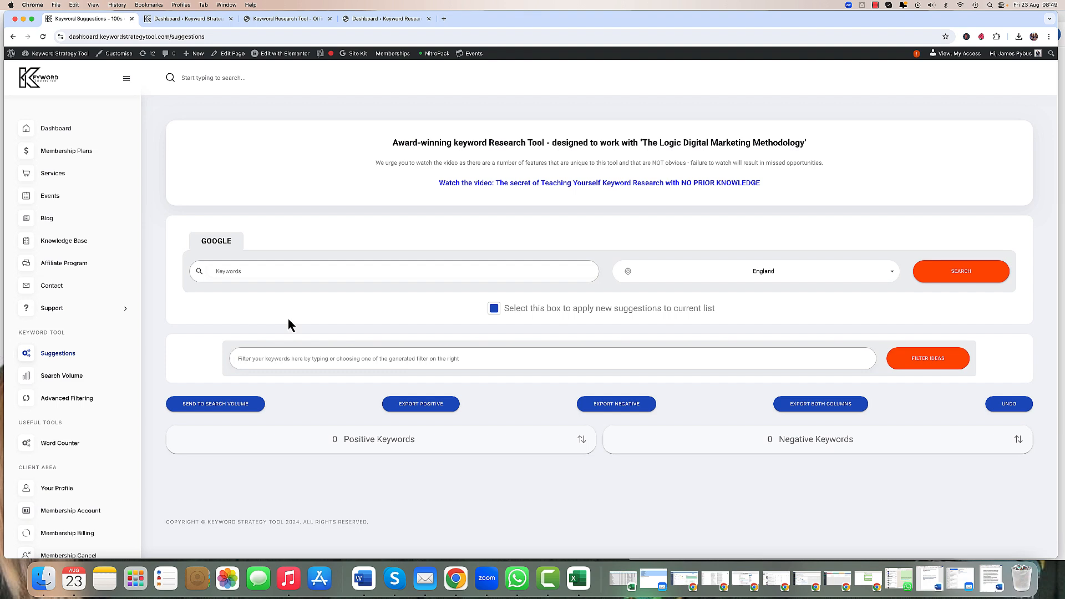
Step: Search Google keyword suggestions for "sofa" in England and dismiss the success message
{"action": "left_click", "coordinate": [265, 272]}
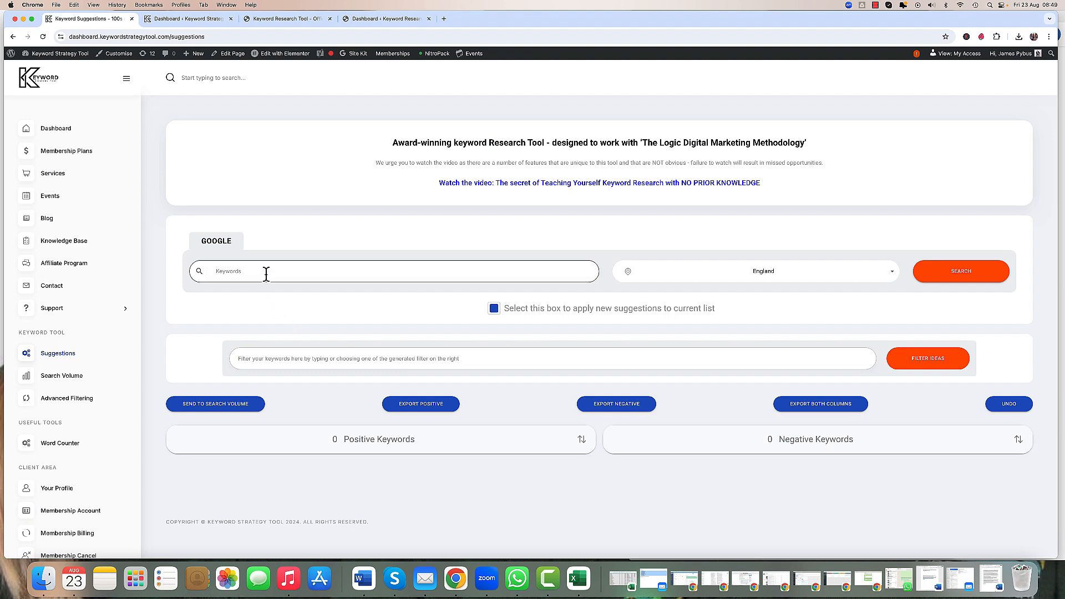
{"action": "type", "text": "sofa"}
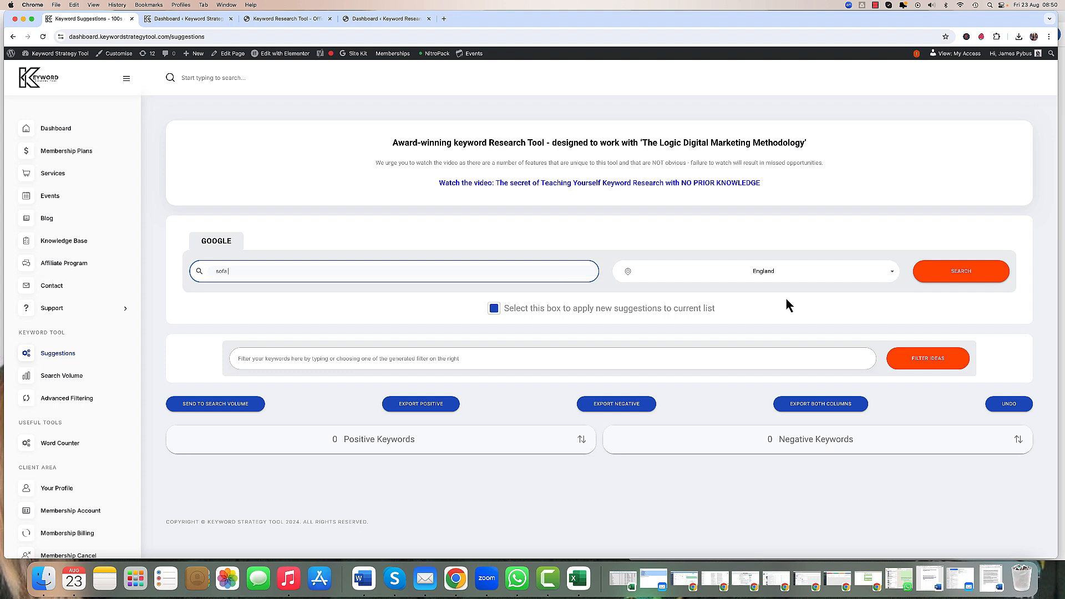
{"action": "left_click", "coordinate": [954, 280]}
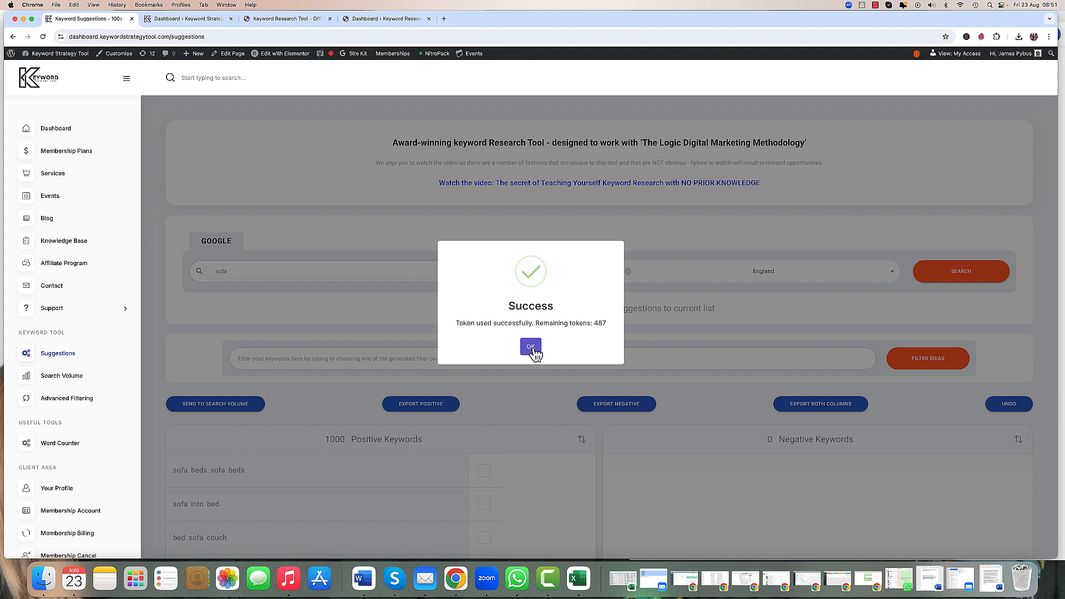
{"action": "left_click", "coordinate": [533, 348]}
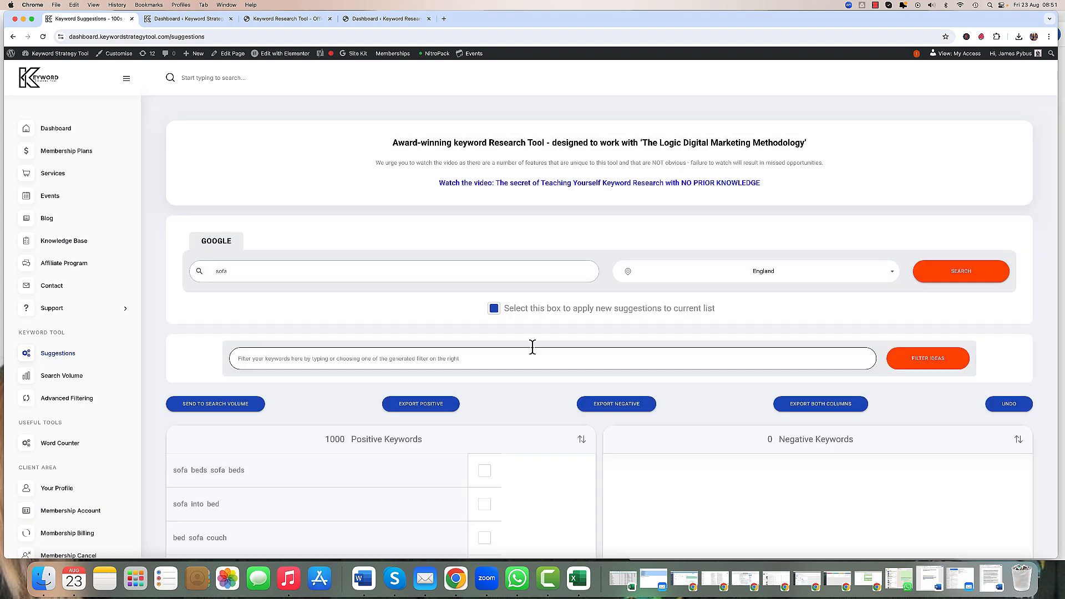
Step: Search suggestions for "sofa for", adding them to the current list, and dismiss the success message
{"action": "scroll", "coordinate": [156, 414], "scroll_direction": "down", "scroll_amount": 5}
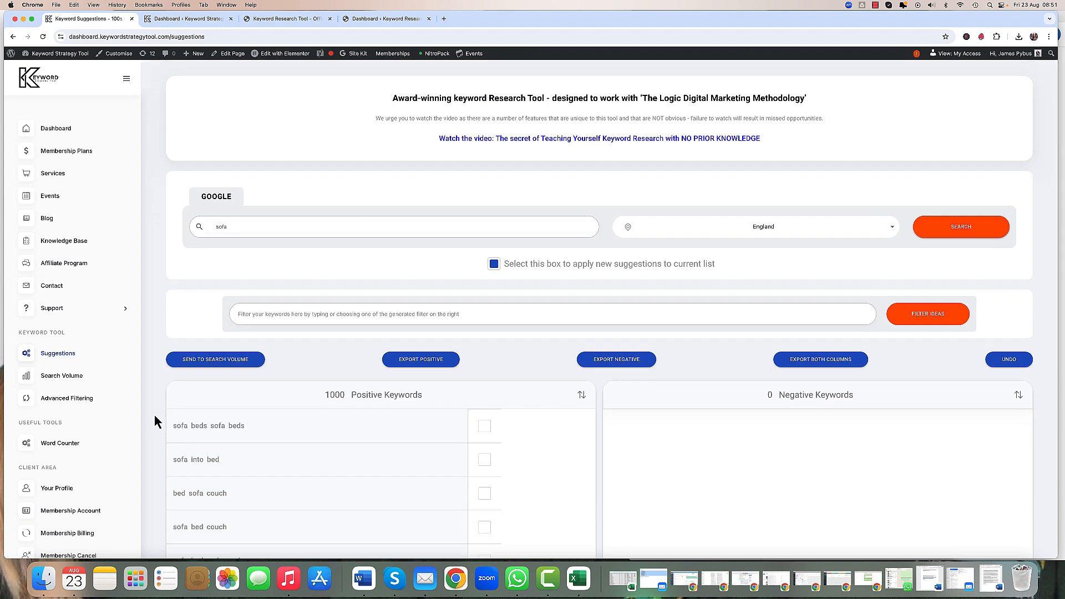
{"action": "scroll", "coordinate": [160, 419], "scroll_direction": "down", "scroll_amount": 2}
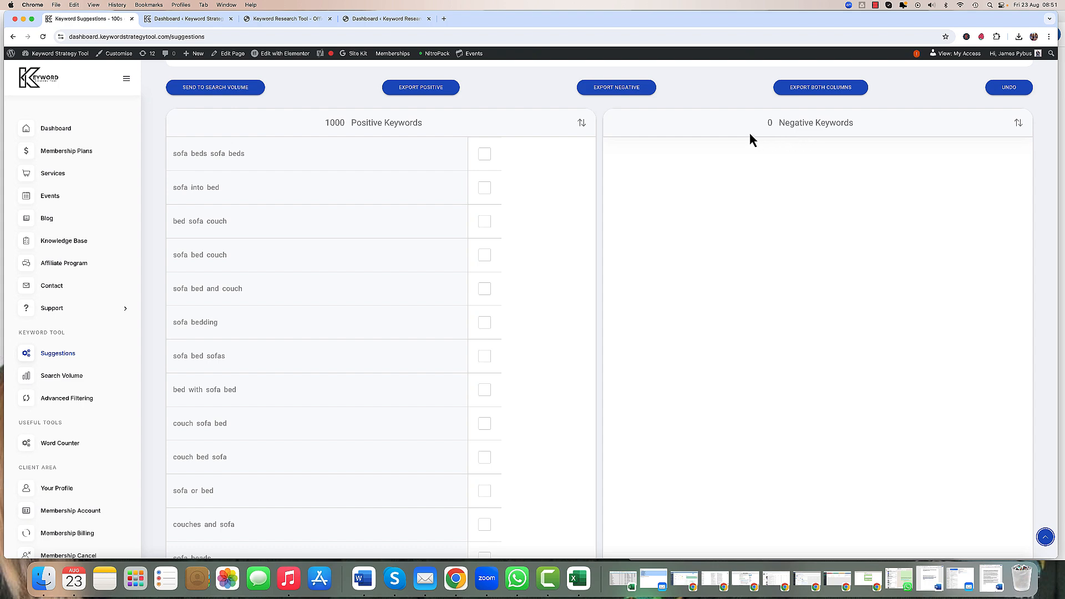
{"action": "scroll", "coordinate": [696, 104], "scroll_direction": "up", "scroll_amount": 5}
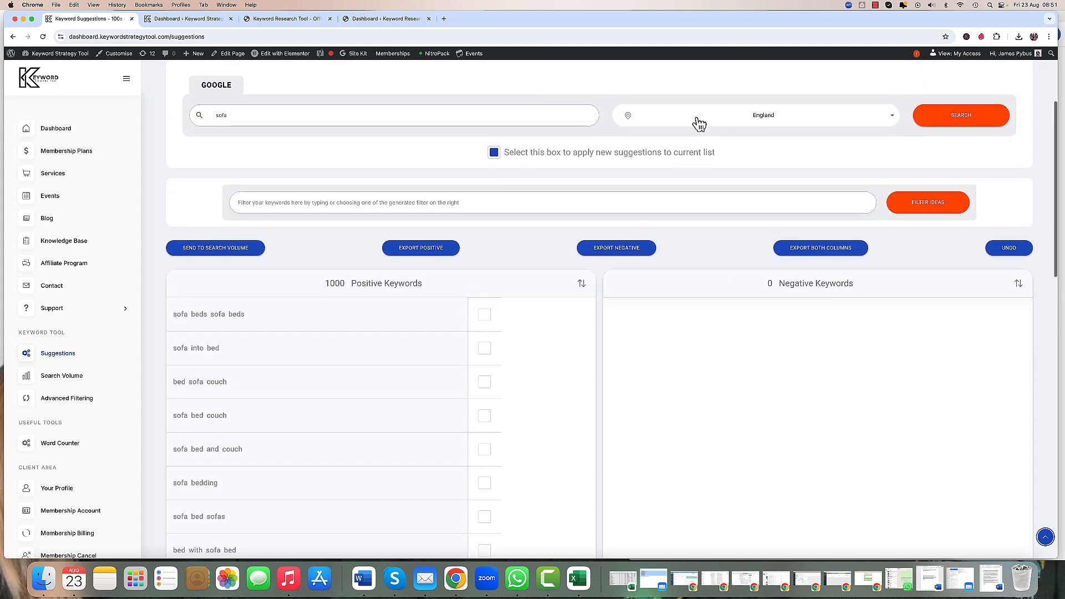
{"action": "scroll", "coordinate": [697, 137], "scroll_direction": "up", "scroll_amount": 2}
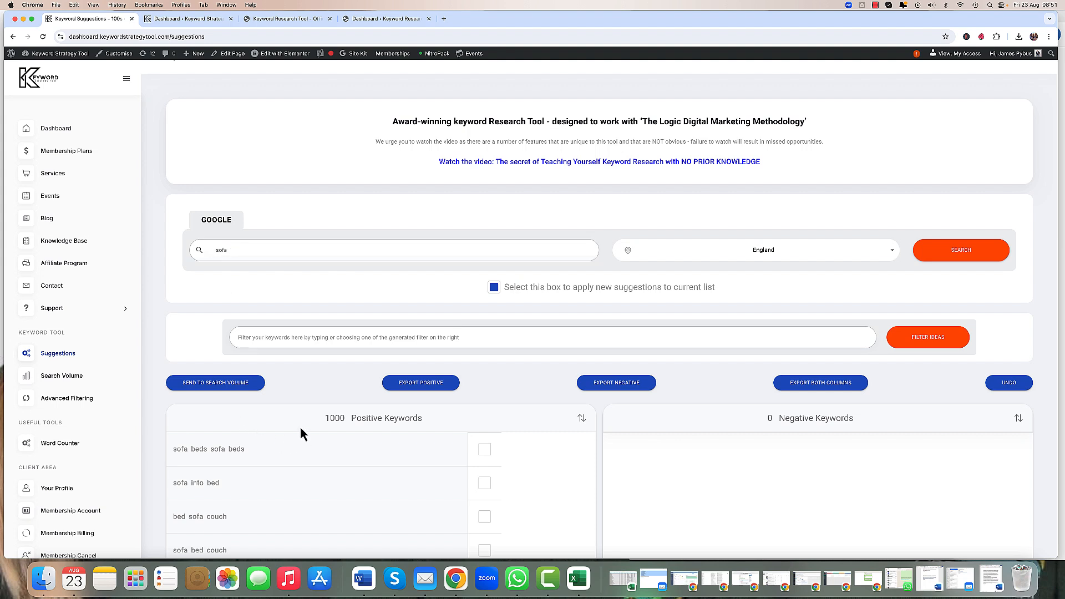
{"action": "left_click", "coordinate": [248, 250]}
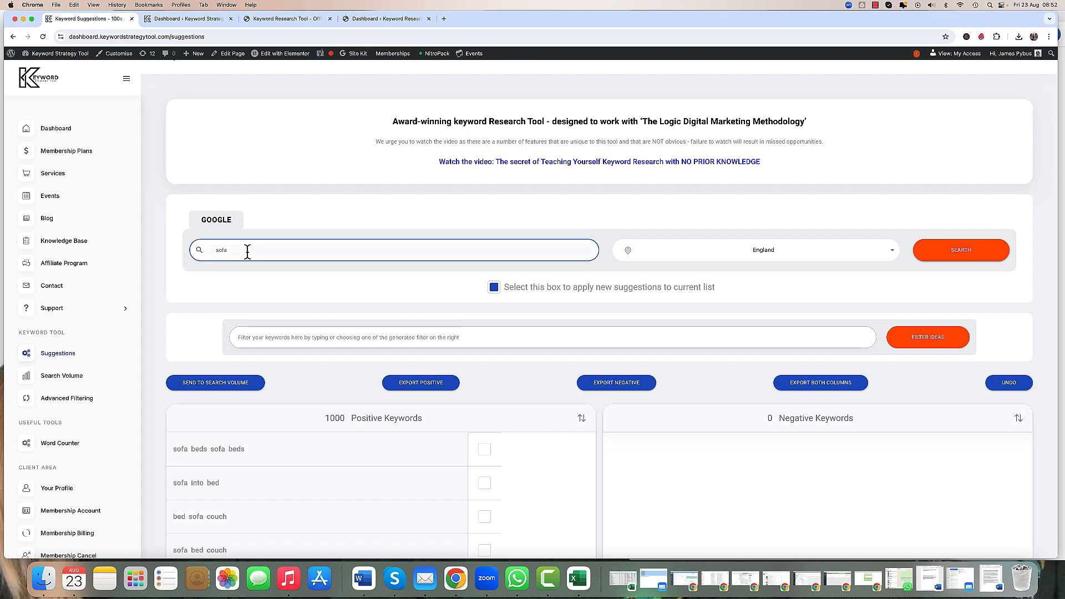
{"action": "type", "text": "for"}
{"action": "left_click", "coordinate": [966, 257]}
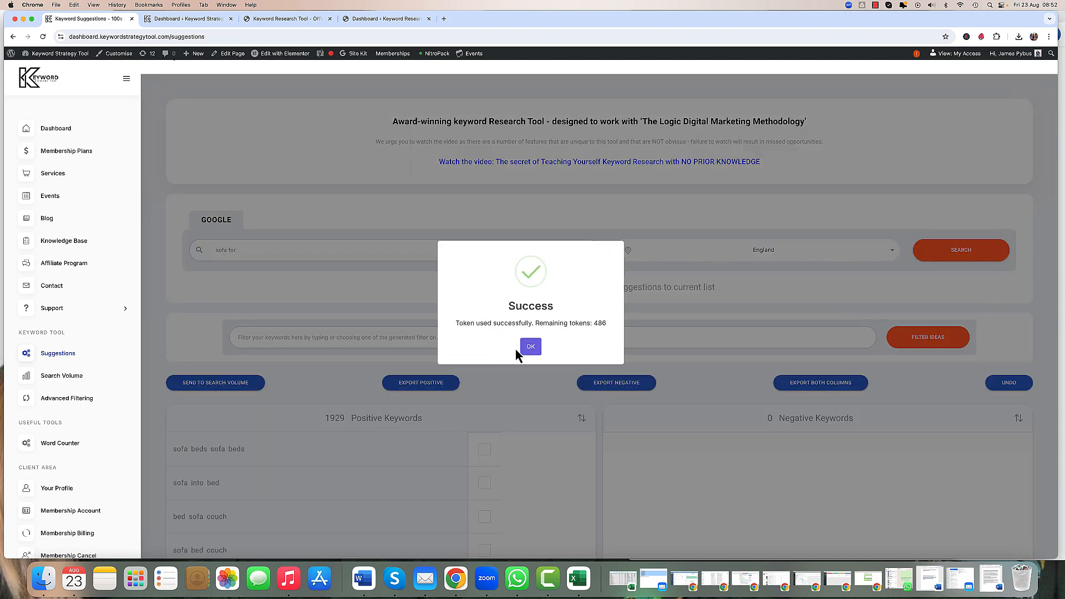
{"action": "left_click", "coordinate": [531, 348]}
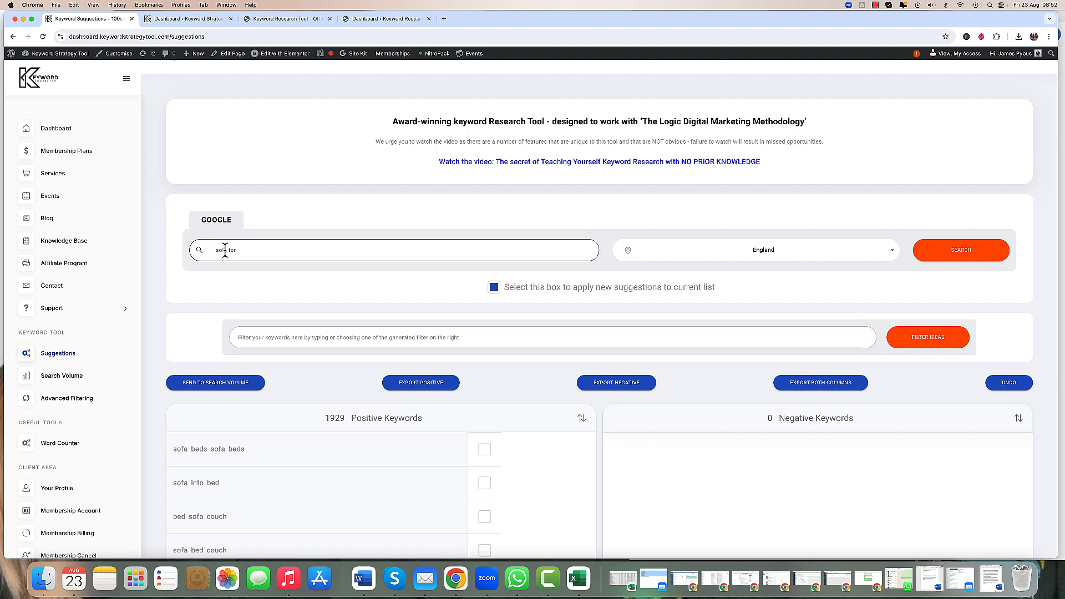
Step: Change the search term to "red sofa", run the search to add its suggestions, and dismiss the message
{"action": "left_click_drag", "start_coordinate": [226, 251], "coordinate": [250, 255]}
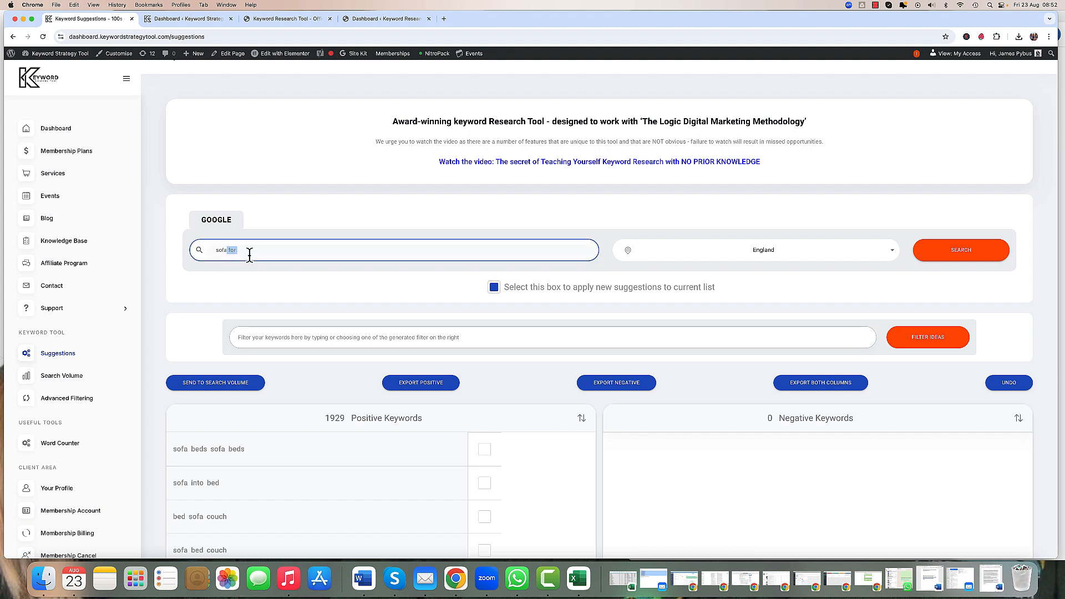
{"action": "key", "text": "BackSpace"}
{"action": "left_click", "coordinate": [217, 250]}
{"action": "type", "text": "red"}
{"action": "left_click", "coordinate": [264, 252]}
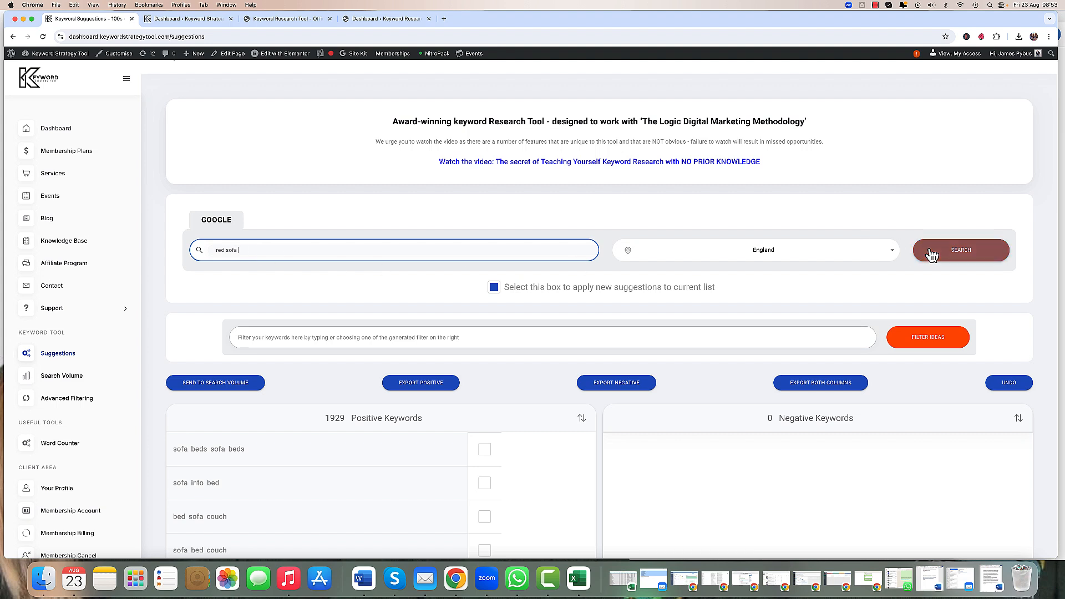
{"action": "left_click", "coordinate": [949, 256]}
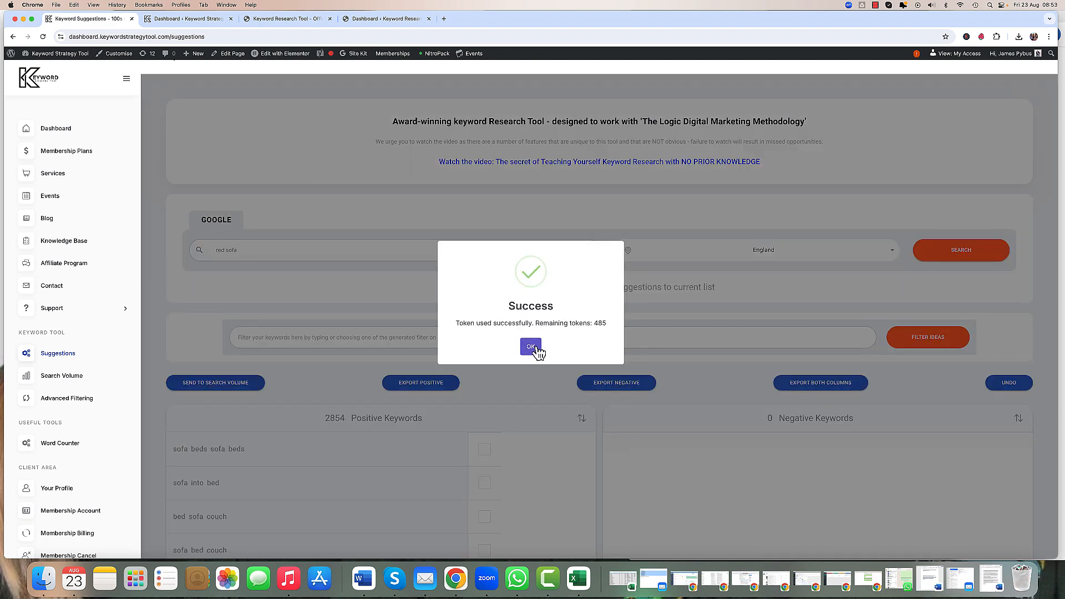
{"action": "left_click", "coordinate": [534, 348]}
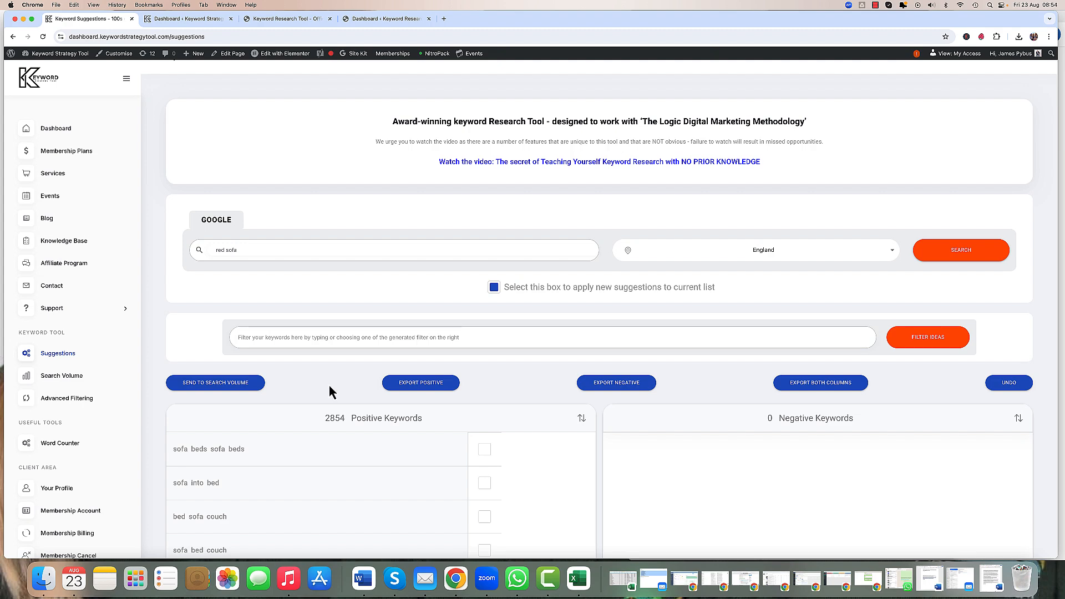
Step: Move the keyword "sofa beds sofa beds" from the positive list to the negative keywords
{"action": "scroll", "coordinate": [330, 386], "scroll_direction": "down", "scroll_amount": 5}
{"action": "scroll", "coordinate": [331, 386], "scroll_direction": "down", "scroll_amount": 1}
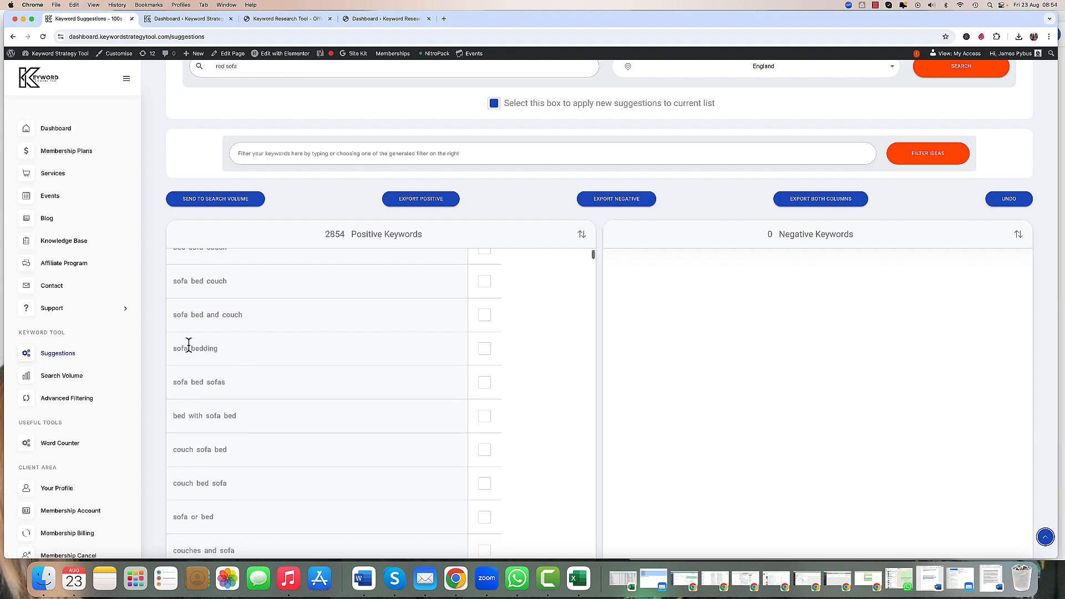
{"action": "scroll", "coordinate": [162, 339], "scroll_direction": "down", "scroll_amount": 3}
{"action": "scroll", "coordinate": [161, 339], "scroll_direction": "down", "scroll_amount": 1}
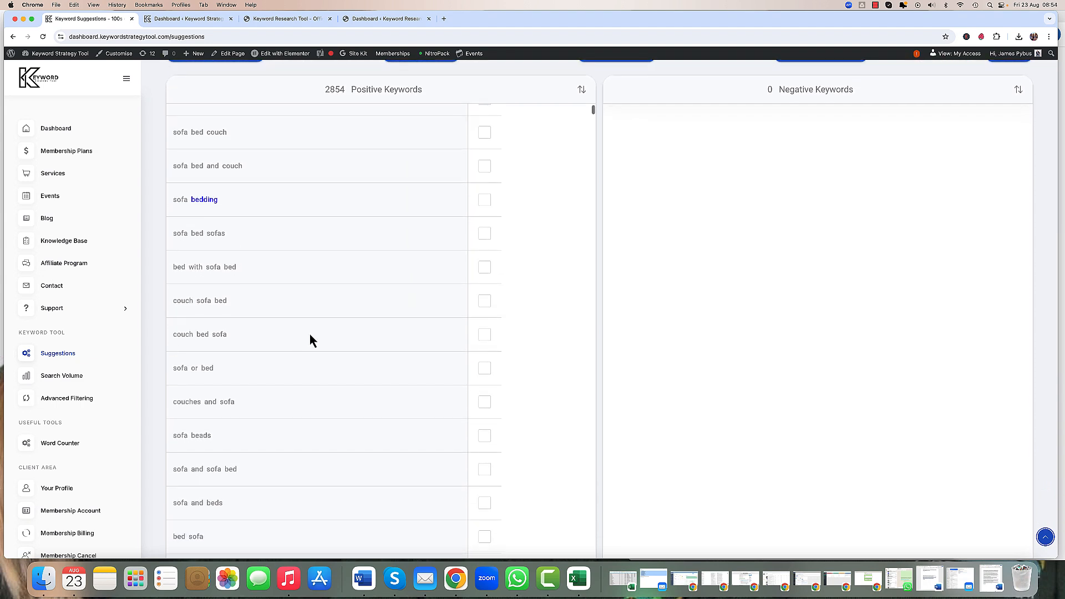
{"action": "scroll", "coordinate": [310, 334], "scroll_direction": "up", "scroll_amount": 1}
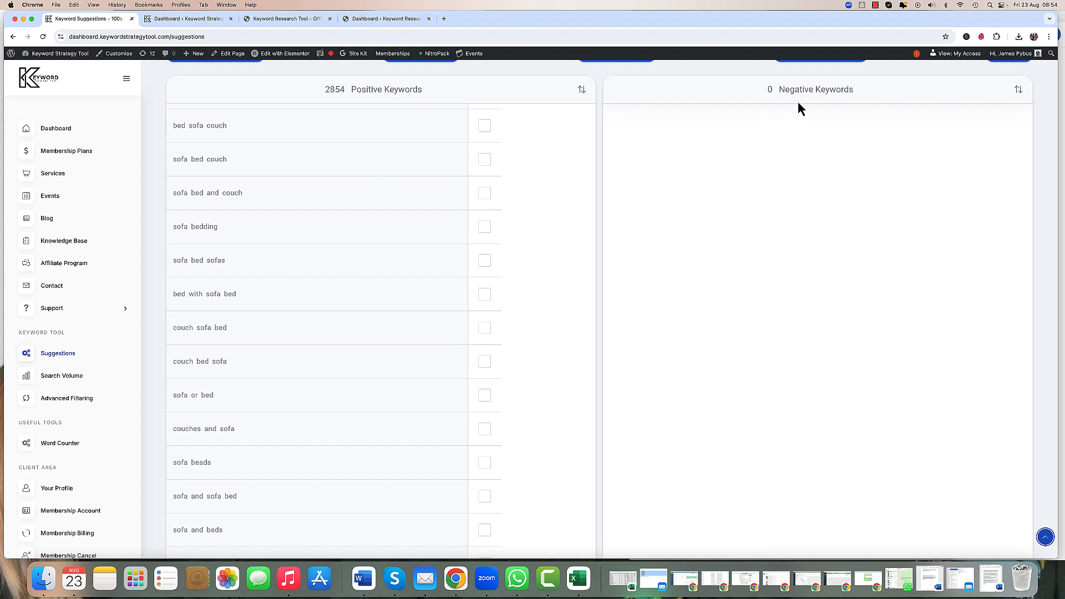
{"action": "scroll", "coordinate": [159, 98], "scroll_direction": "up", "scroll_amount": 1}
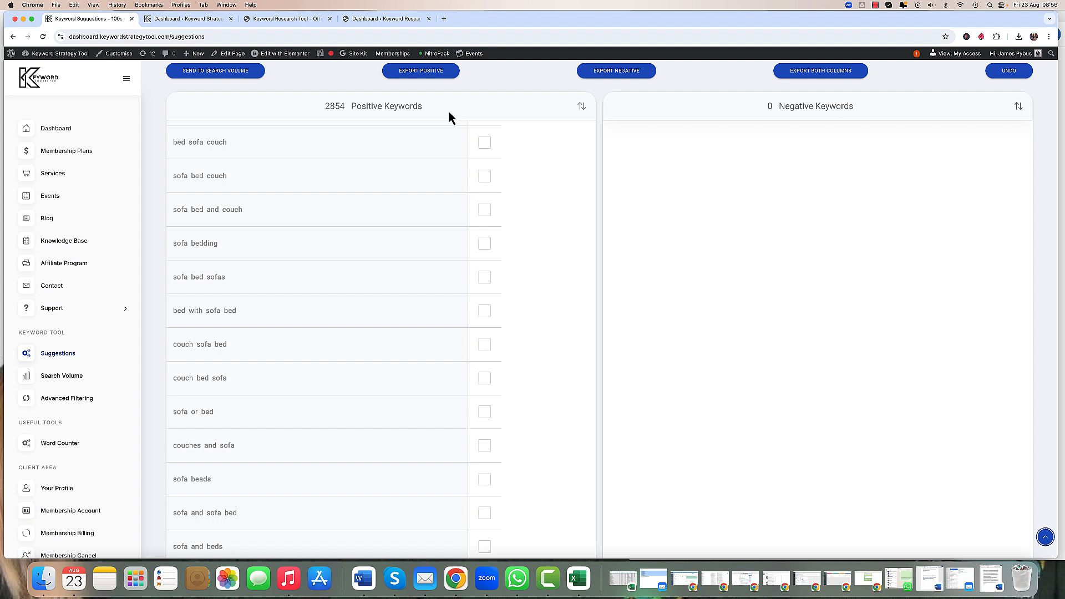
{"action": "scroll", "coordinate": [505, 158], "scroll_direction": "up", "scroll_amount": 2}
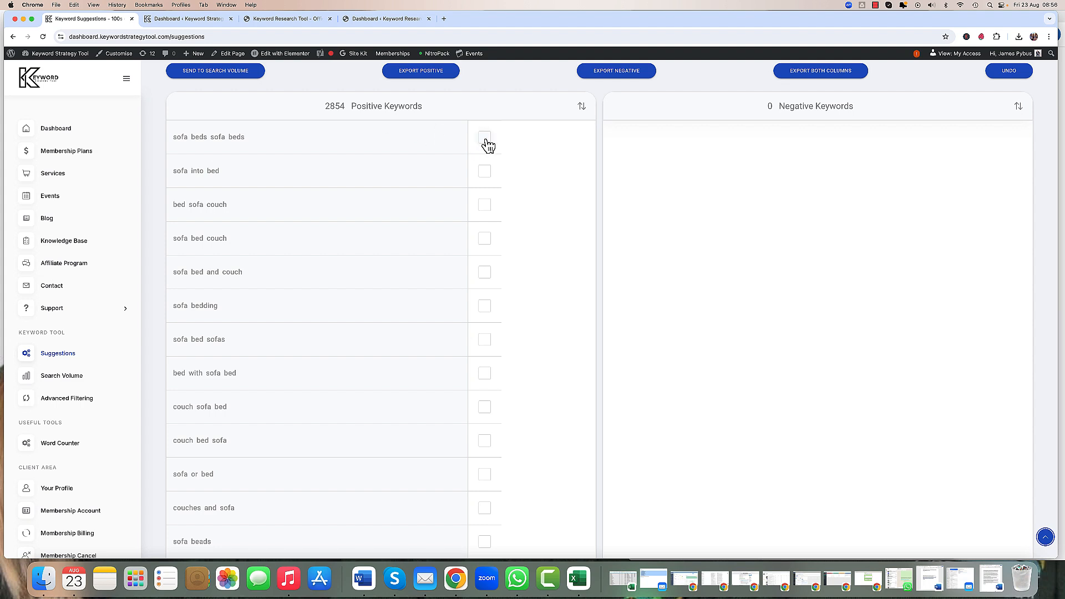
{"action": "left_click", "coordinate": [486, 140]}
{"action": "left_click", "coordinate": [486, 139]}
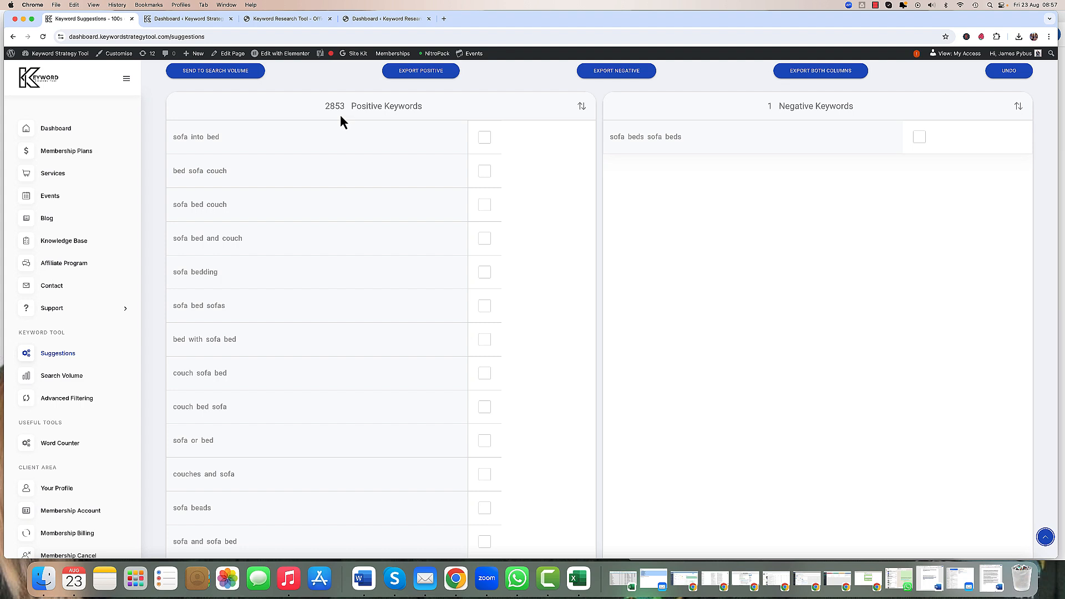
Step: Move all keywords containing the words "bed", "bedding" and "beds" to the negative keywords
{"action": "left_click", "coordinate": [214, 139]}
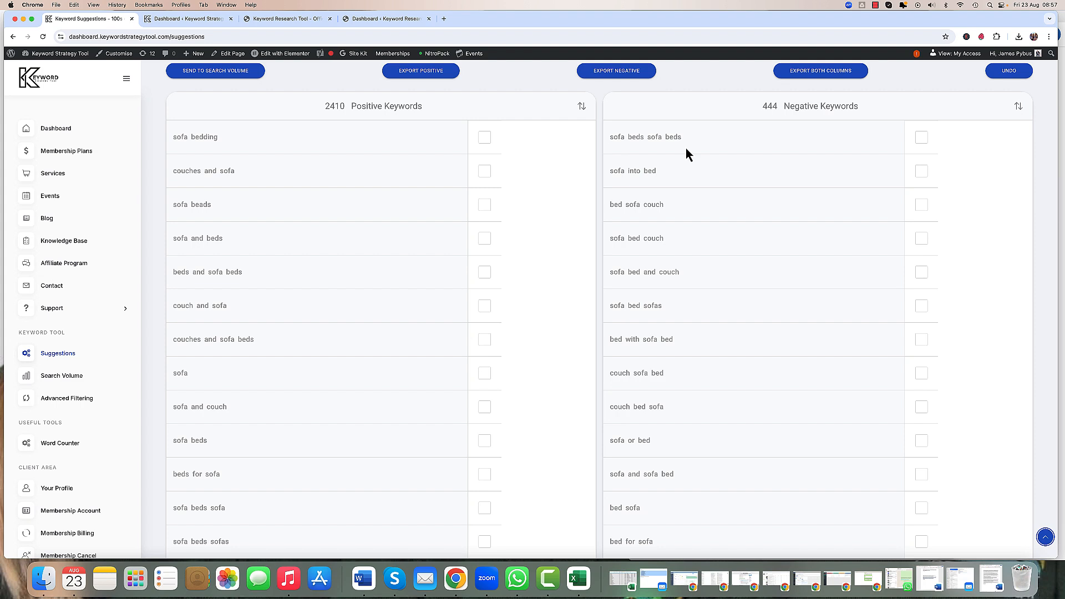
{"action": "left_click", "coordinate": [206, 140]}
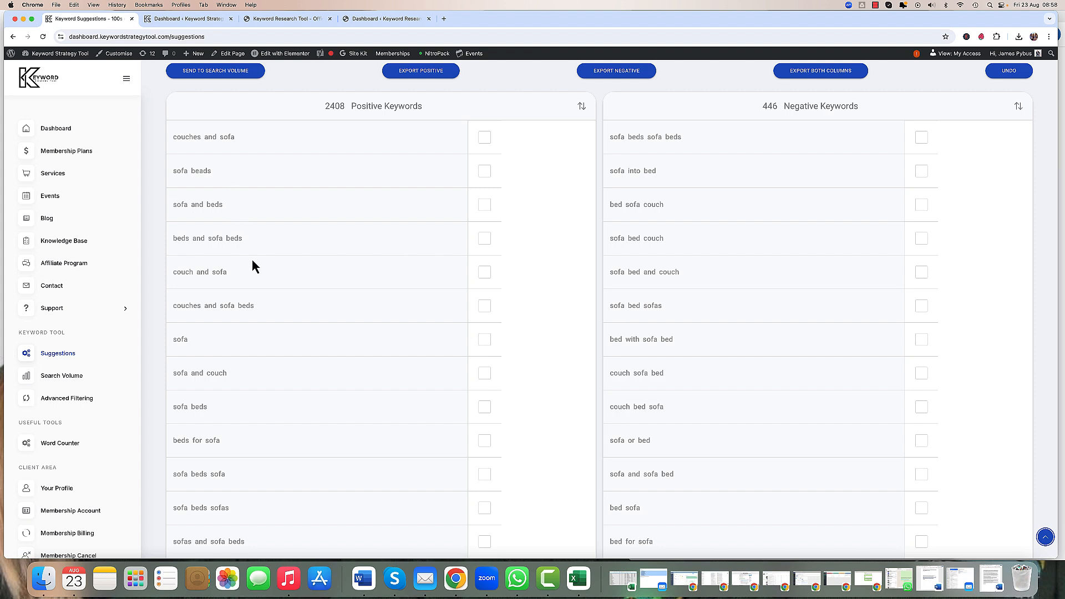
{"action": "scroll", "coordinate": [252, 261], "scroll_direction": "down", "scroll_amount": 3}
{"action": "scroll", "coordinate": [252, 263], "scroll_direction": "down", "scroll_amount": 2}
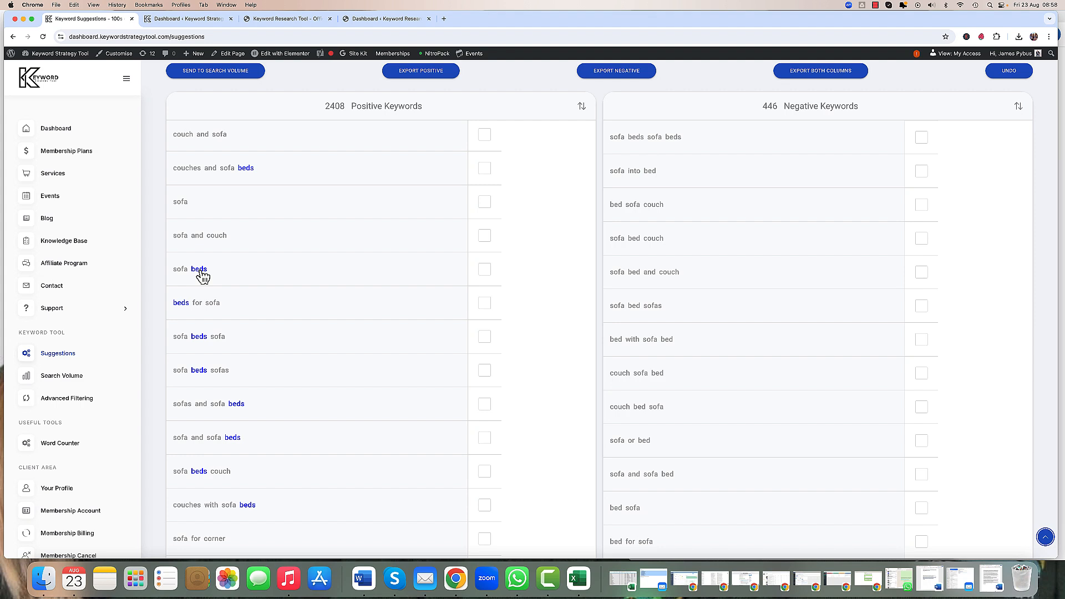
{"action": "left_click", "coordinate": [200, 270]}
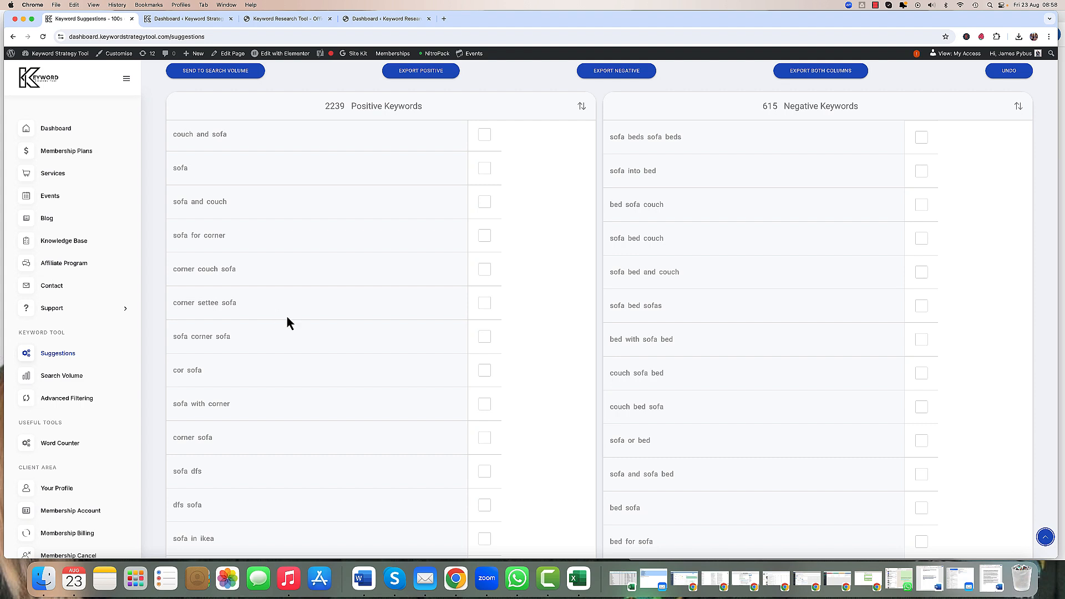
Step: Move all keywords containing the words "dfs" and "ikea" to the negative keywords
{"action": "scroll", "coordinate": [289, 322], "scroll_direction": "down", "scroll_amount": 8}
{"action": "scroll", "coordinate": [293, 327], "scroll_direction": "up", "scroll_amount": 1}
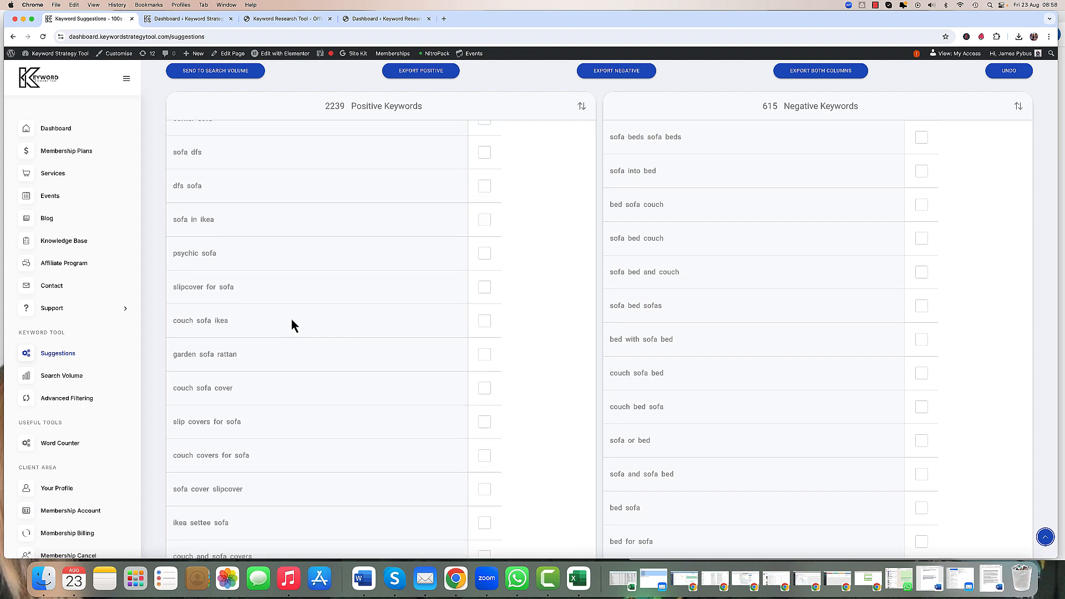
{"action": "left_click", "coordinate": [196, 152]}
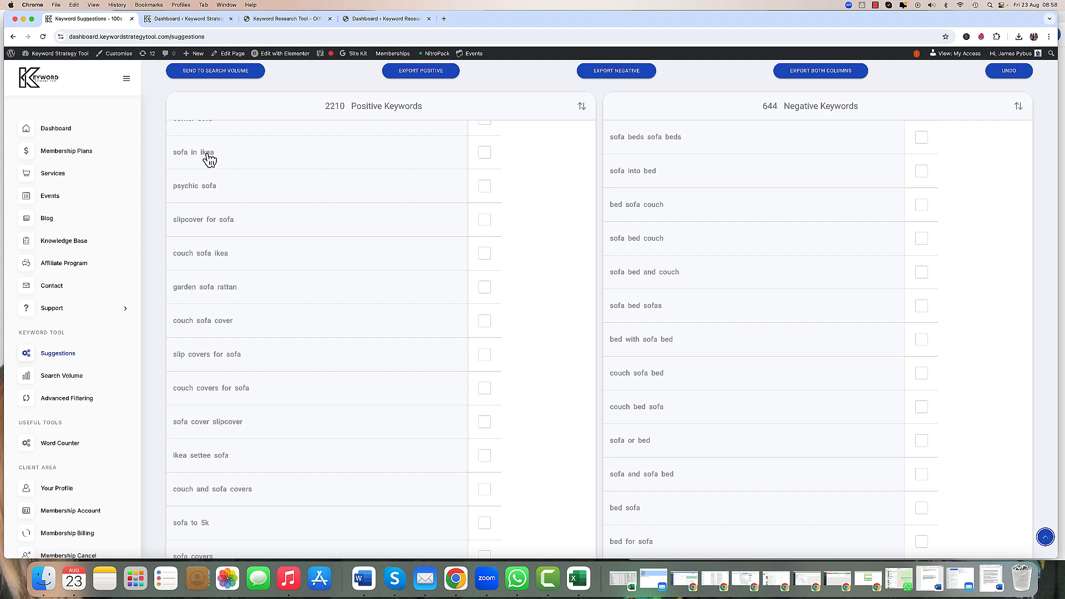
{"action": "left_click", "coordinate": [207, 154]}
{"action": "left_click", "coordinate": [207, 153]}
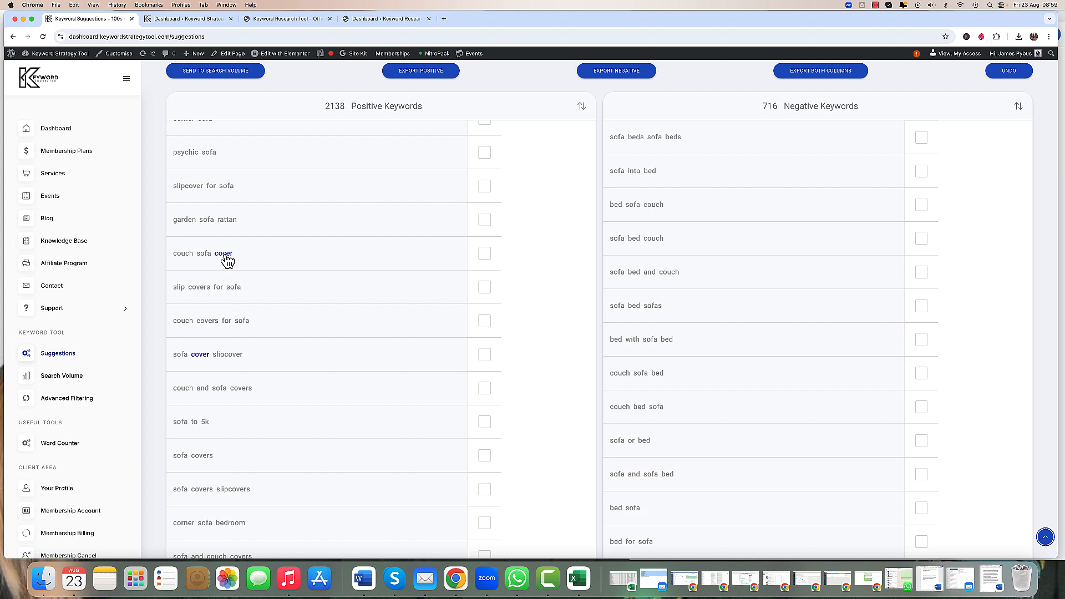
Step: Move keywords containing cover-related words such as "cover", "slipcover" and "covers" to the negative keywords
{"action": "left_click", "coordinate": [187, 220]}
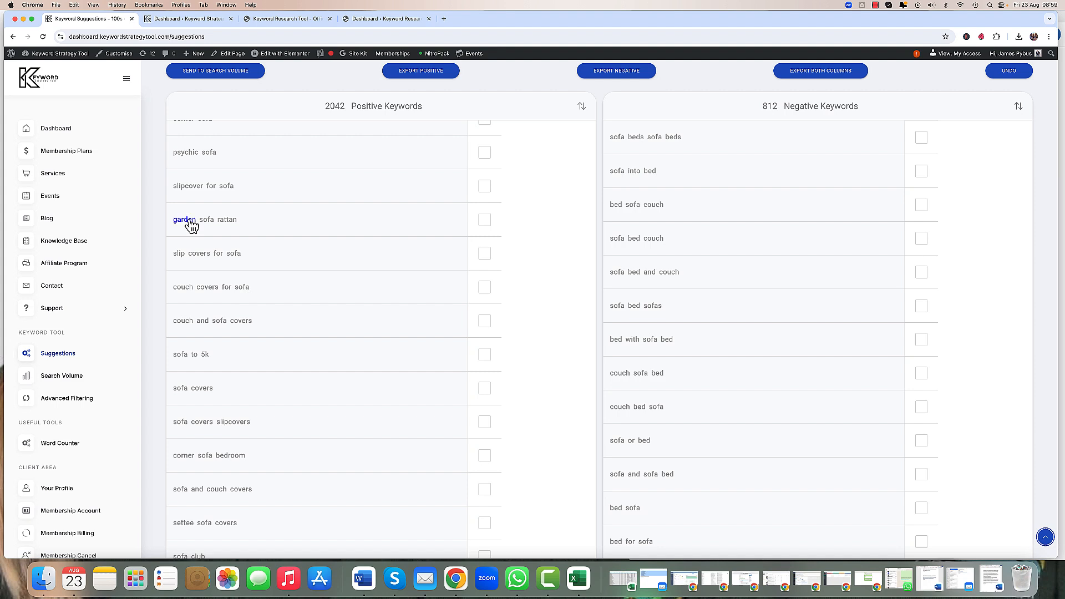
{"action": "left_click", "coordinate": [190, 188]}
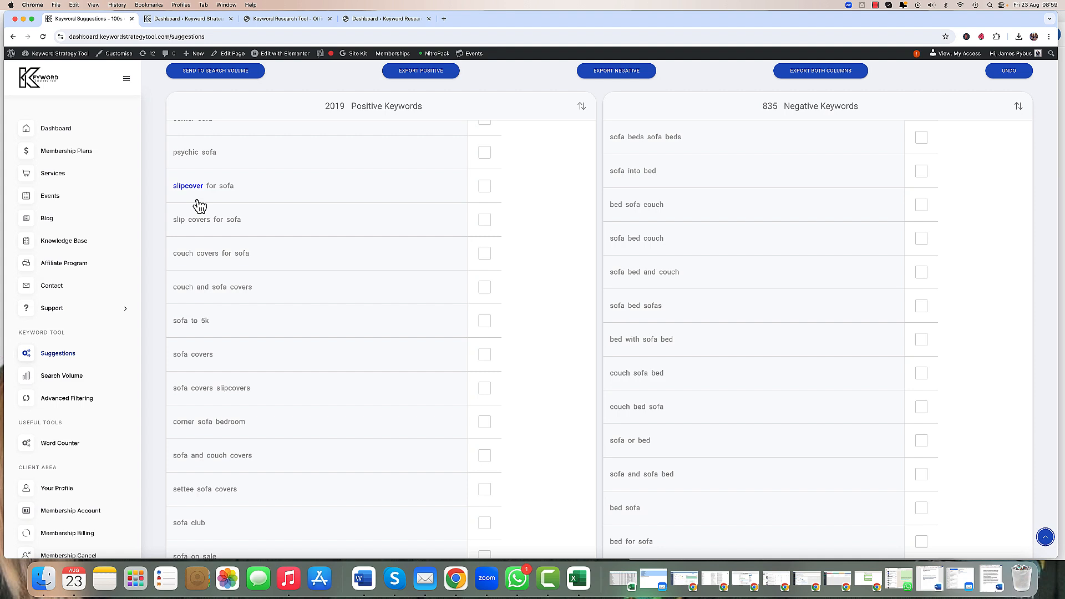
{"action": "left_click", "coordinate": [198, 200]}
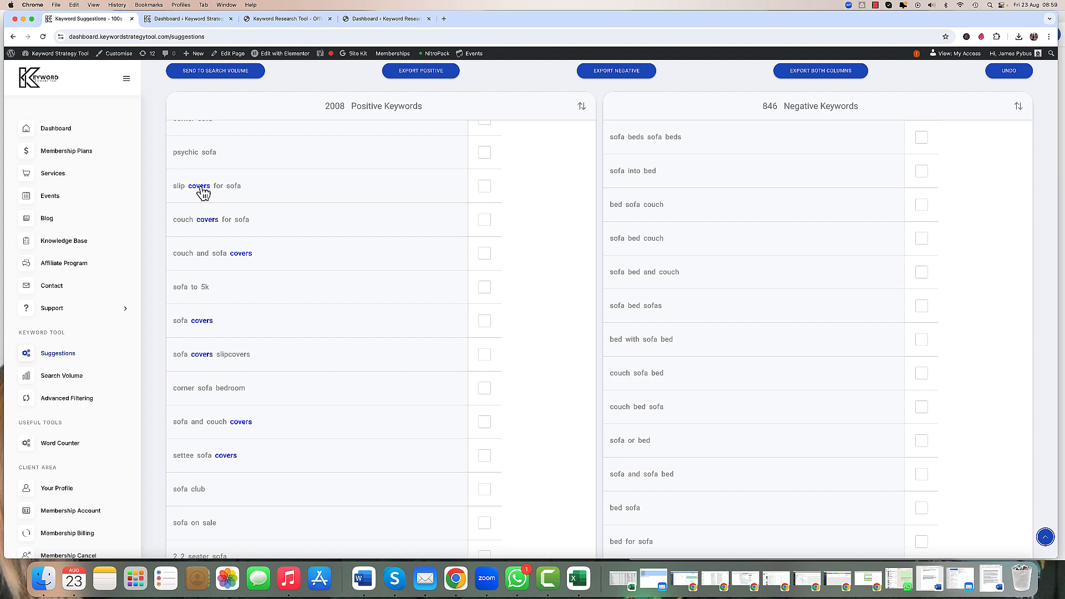
{"action": "left_click", "coordinate": [201, 187]}
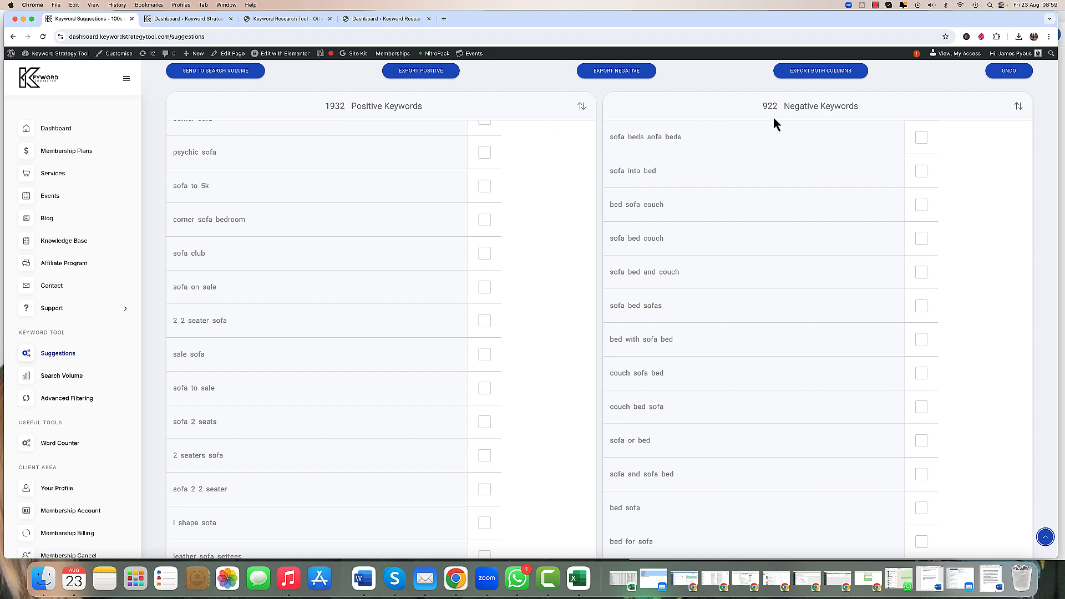
Step: Export both the positive and negative keyword columns to a spreadsheet
{"action": "scroll", "coordinate": [530, 88], "scroll_direction": "up", "scroll_amount": 1}
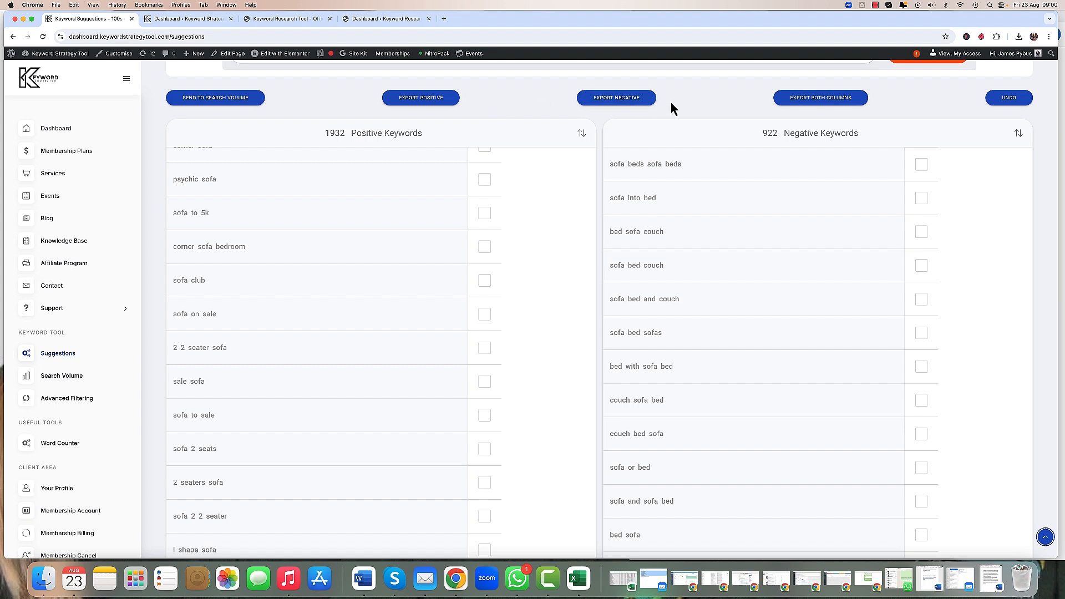
{"action": "left_click", "coordinate": [811, 106]}
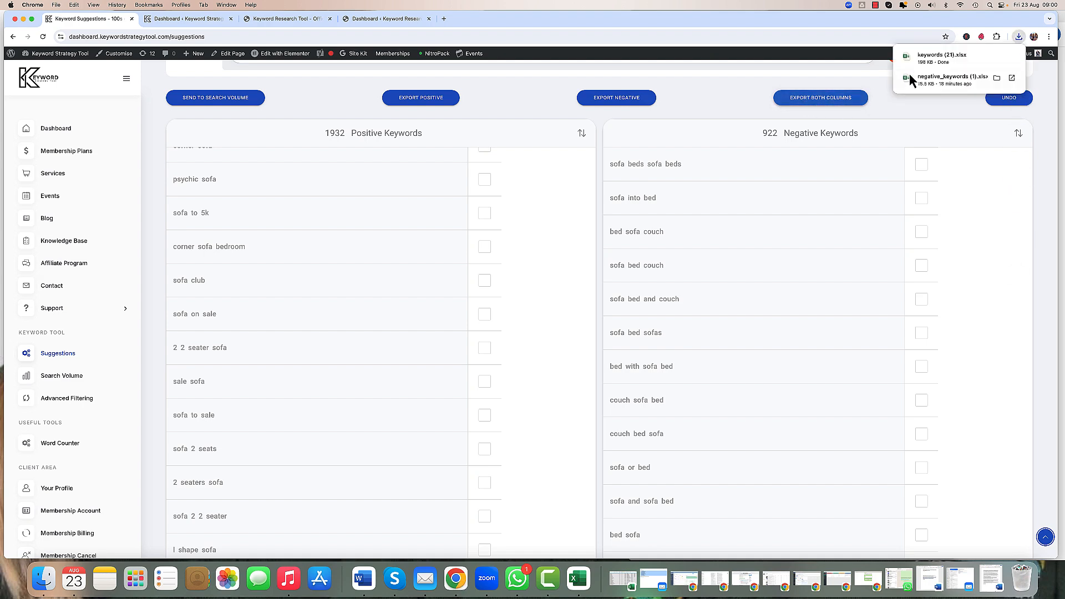
Step: Open the exported keywords spreadsheet and widen the Positive Keywords column
{"action": "left_click", "coordinate": [930, 59]}
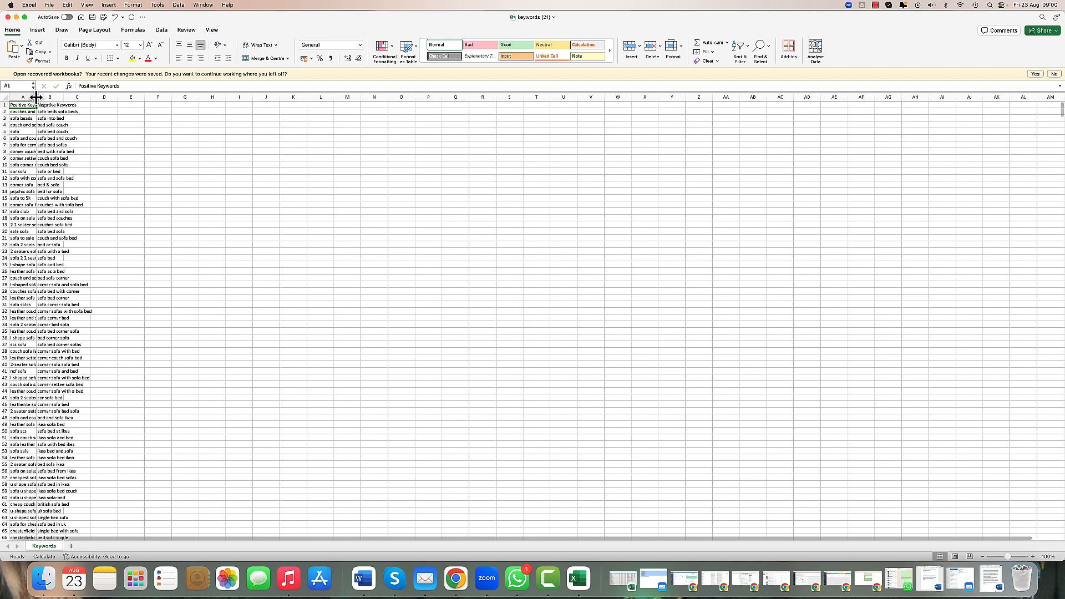
{"action": "left_click_drag", "start_coordinate": [36, 98], "coordinate": [239, 98]}
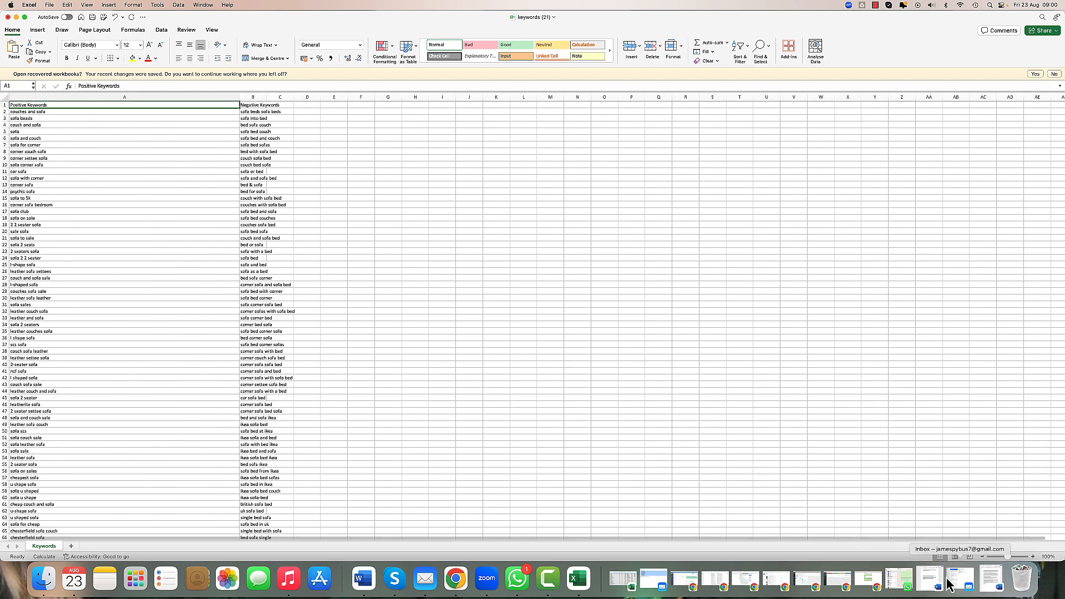
Step: Zoom in on the sheet and widen the Negative Keywords column to fit its entries
{"action": "left_click", "coordinate": [1033, 557]}
{"action": "left_click", "coordinate": [1033, 557]}
{"action": "left_click", "coordinate": [1033, 557]}
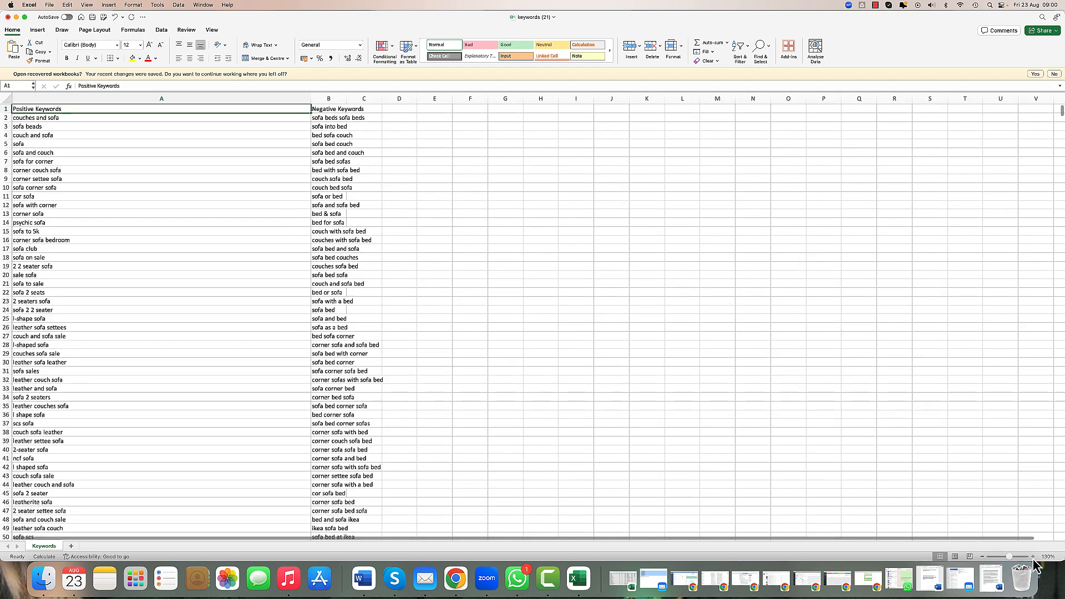
{"action": "left_click", "coordinate": [1034, 557]}
{"action": "left_click", "coordinate": [1033, 557]}
{"action": "left_click", "coordinate": [1033, 558]}
{"action": "left_click", "coordinate": [1033, 558]}
{"action": "left_click", "coordinate": [1033, 557]}
{"action": "left_click", "coordinate": [1033, 557]}
{"action": "left_click", "coordinate": [1033, 557]}
{"action": "left_click", "coordinate": [1033, 558]}
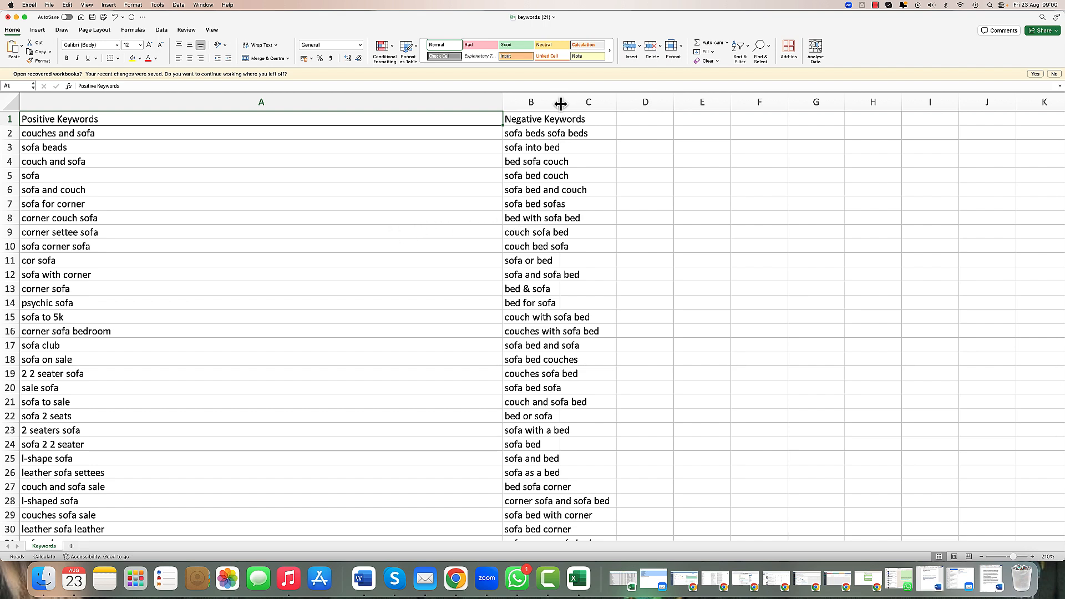
{"action": "left_click_drag", "start_coordinate": [561, 103], "coordinate": [684, 103]}
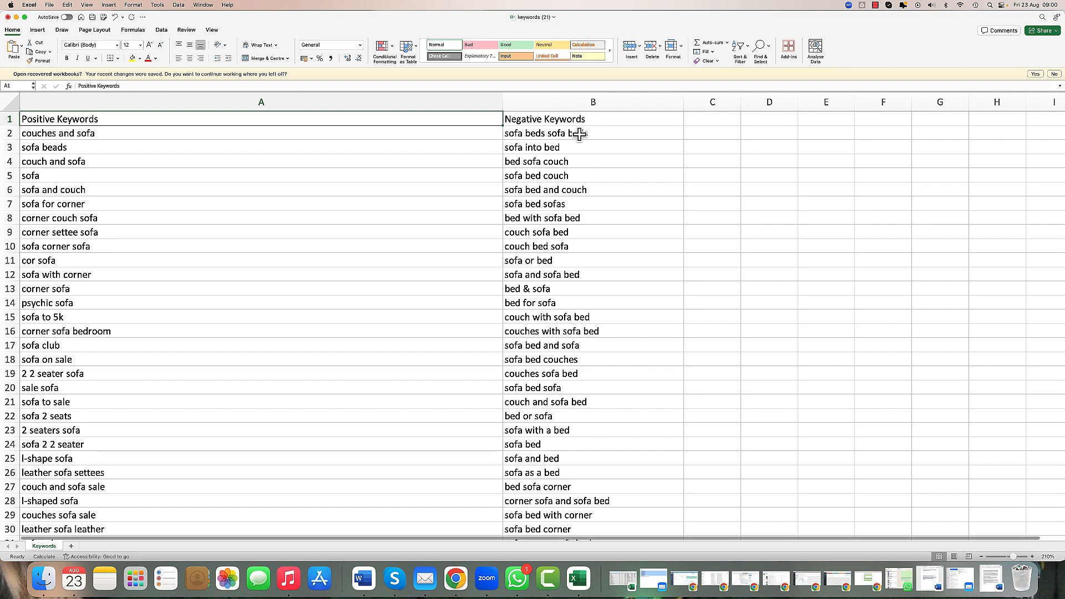
Step: Close the spreadsheet and send the positive keywords to the search volume page of the keyword tool
{"action": "left_click_drag", "start_coordinate": [579, 133], "coordinate": [585, 431]}
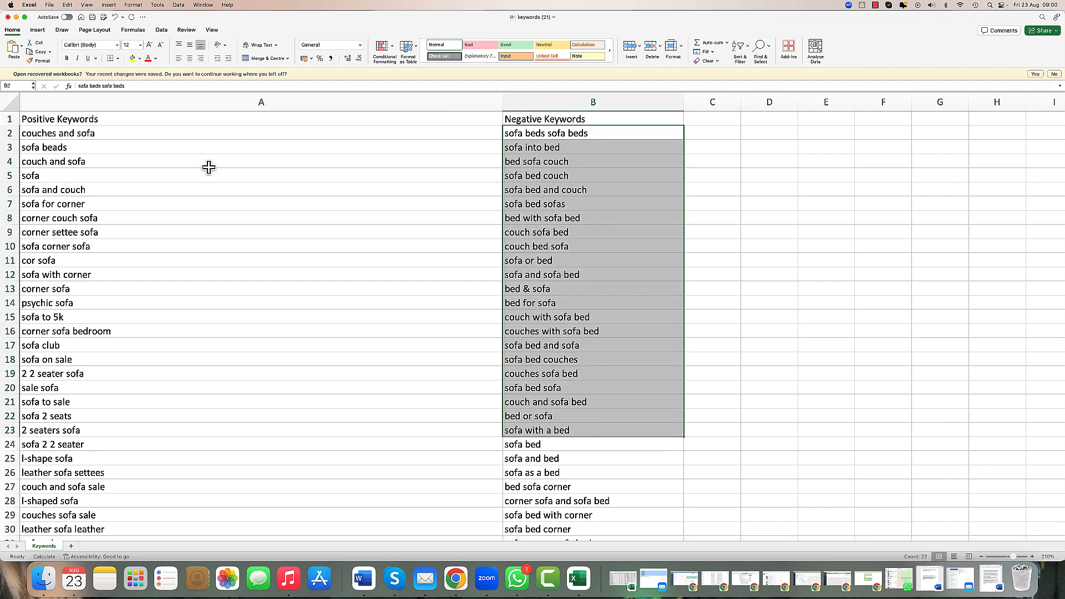
{"action": "left_click", "coordinate": [16, 17]}
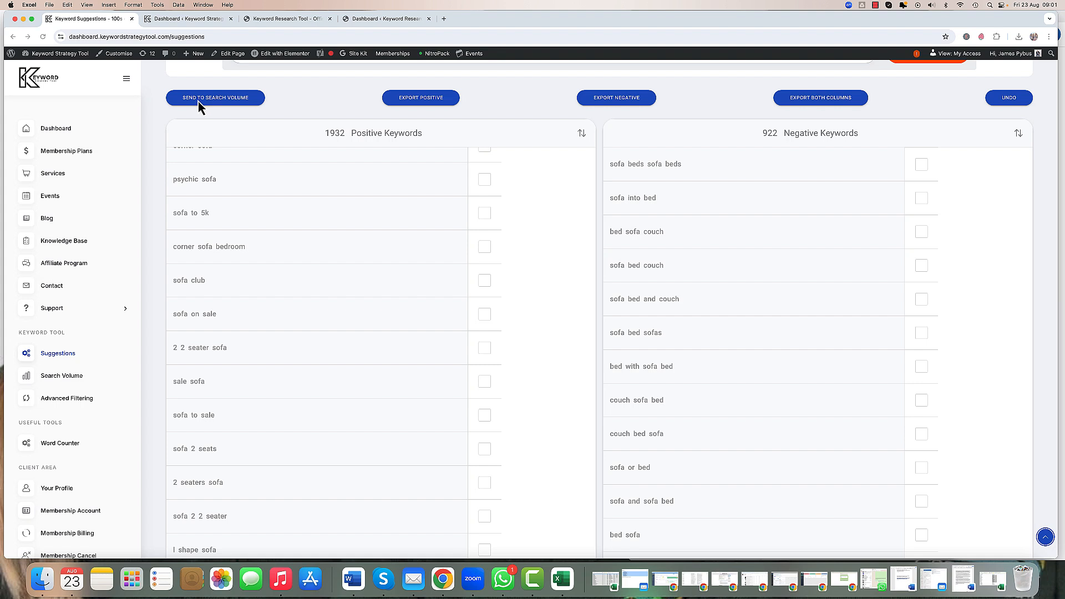
{"action": "left_click", "coordinate": [286, 104]}
{"action": "left_click", "coordinate": [227, 99]}
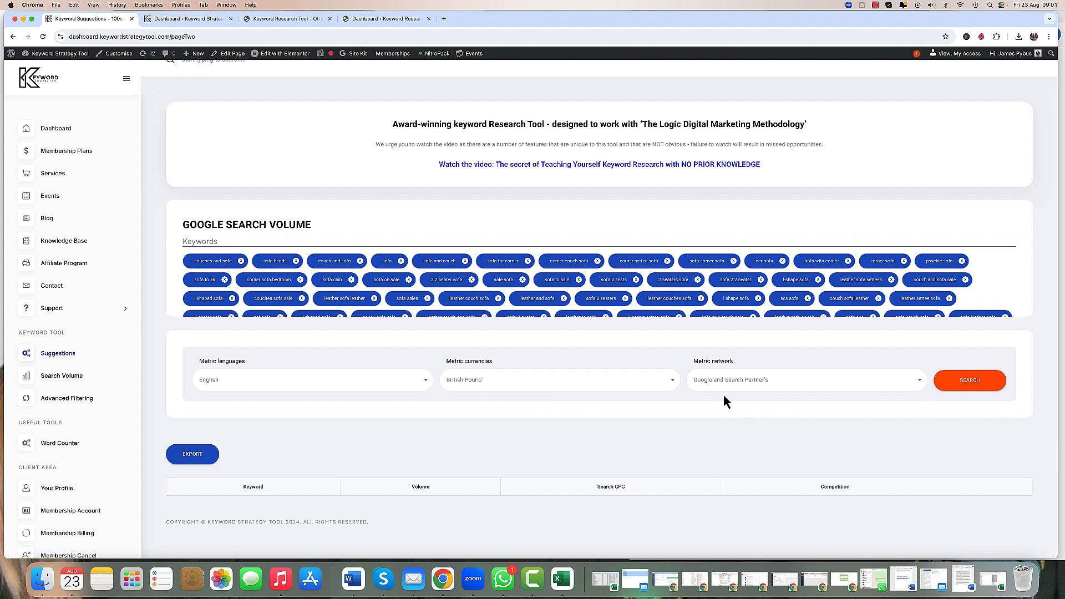
Step: Run the search volume lookup with English, British Pound and Google and Search Partner's, then export the results
{"action": "left_click", "coordinate": [972, 383]}
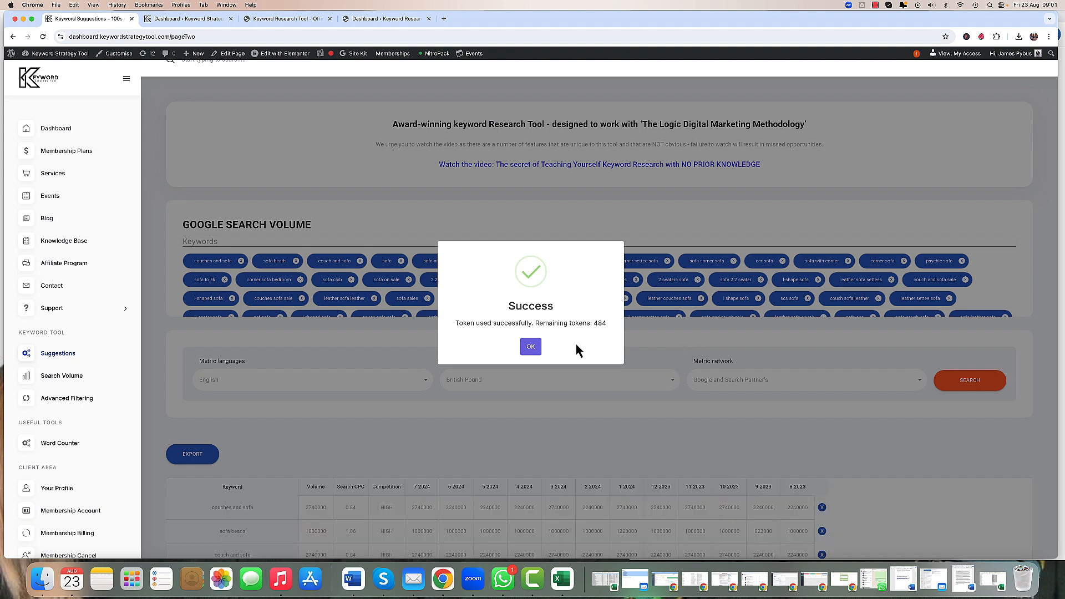
{"action": "left_click", "coordinate": [531, 347]}
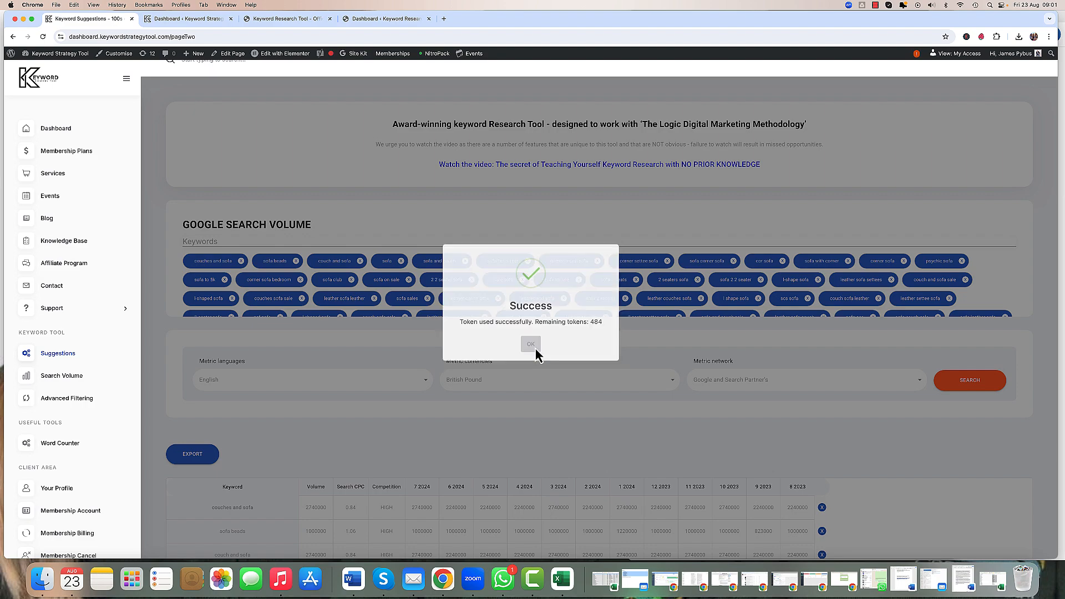
{"action": "scroll", "coordinate": [567, 443], "scroll_direction": "down", "scroll_amount": 5}
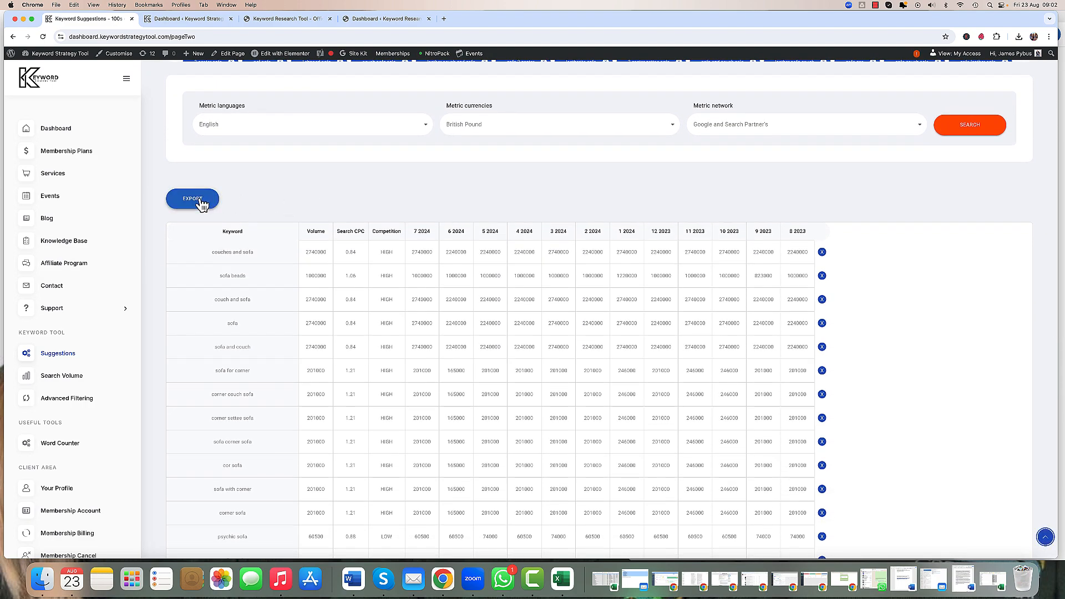
{"action": "left_click", "coordinate": [201, 205]}
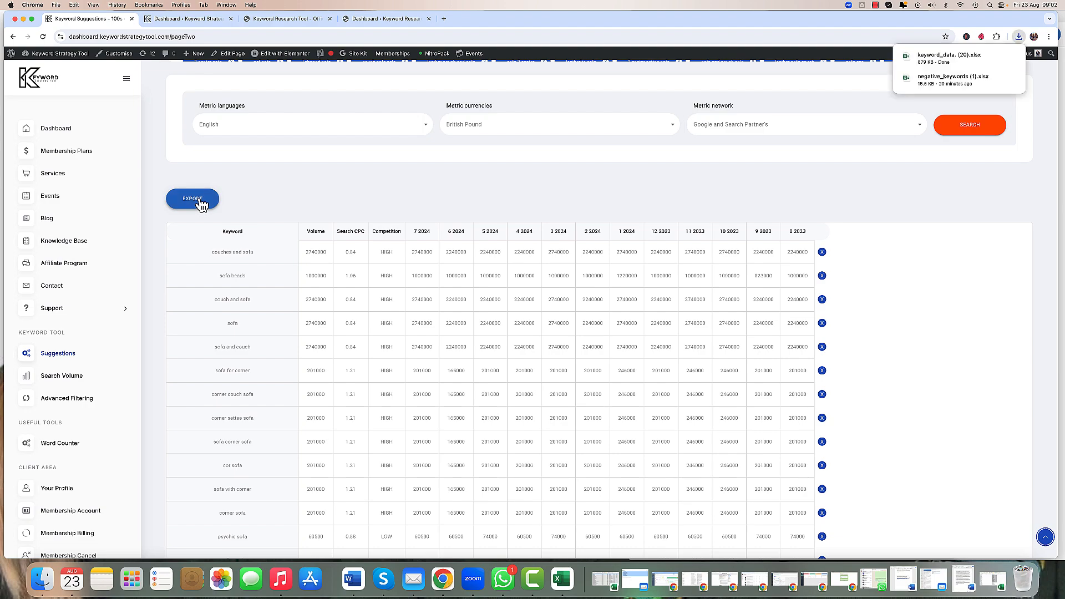
Step: Open the exported keyword_data spreadsheet, zoom in, and resize the Keyword column to fit the keywords
{"action": "left_click", "coordinate": [933, 58]}
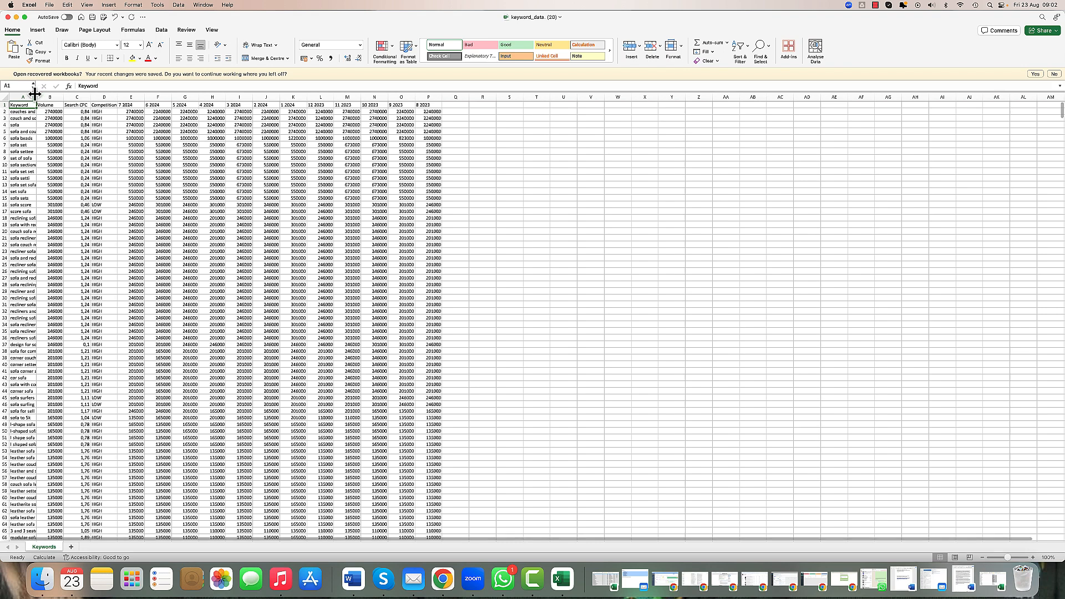
{"action": "left_click_drag", "start_coordinate": [35, 95], "coordinate": [146, 99]}
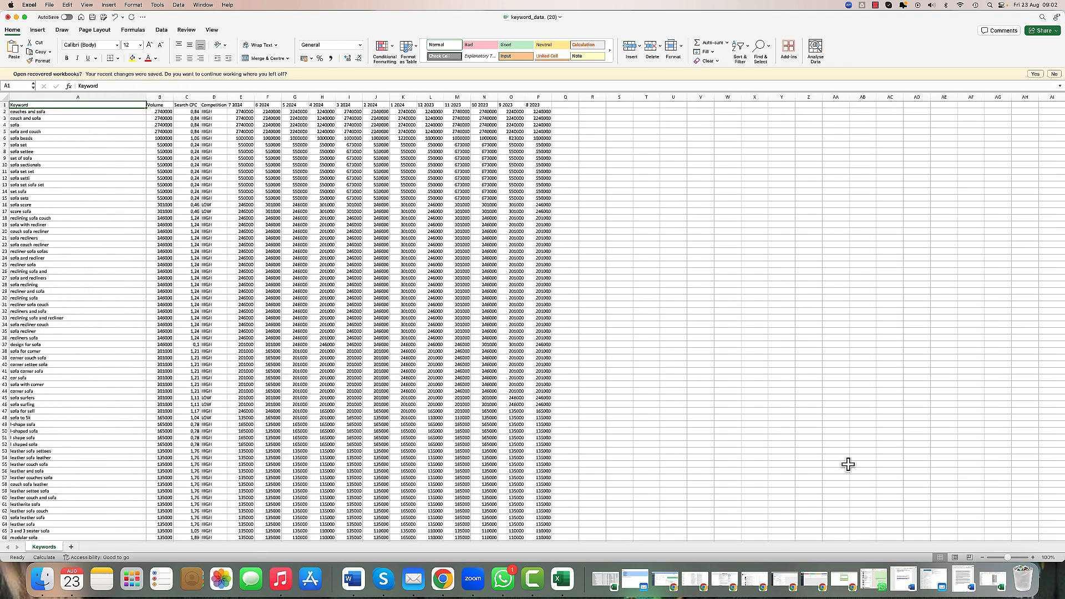
{"action": "left_click", "coordinate": [1032, 558]}
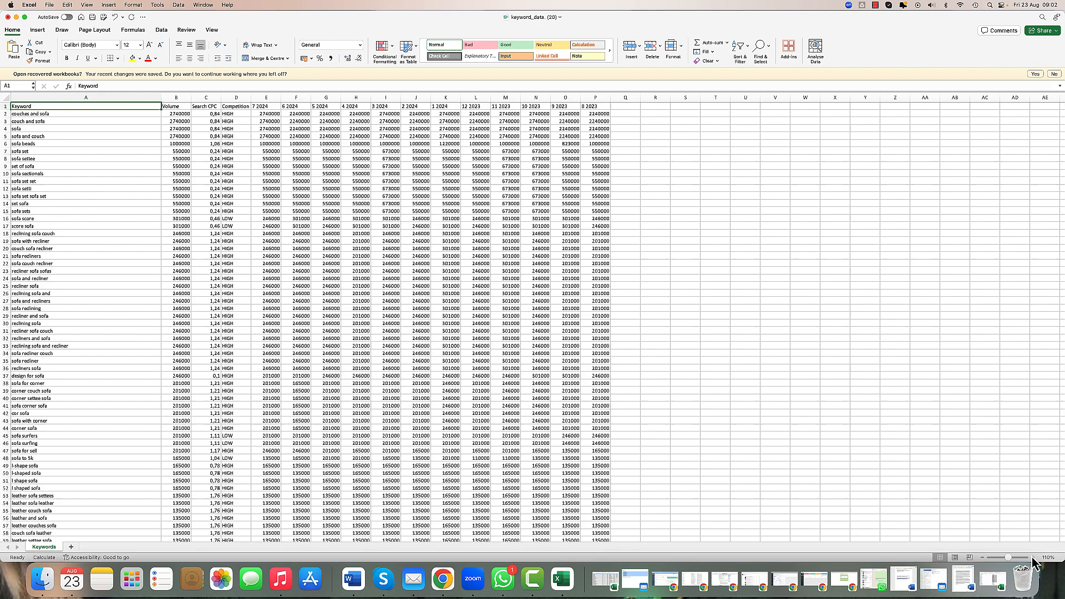
{"action": "left_click", "coordinate": [1033, 558]}
{"action": "left_click", "coordinate": [1033, 557]}
{"action": "left_click", "coordinate": [1032, 557]}
{"action": "left_click", "coordinate": [1033, 557]}
{"action": "left_click", "coordinate": [1033, 558]}
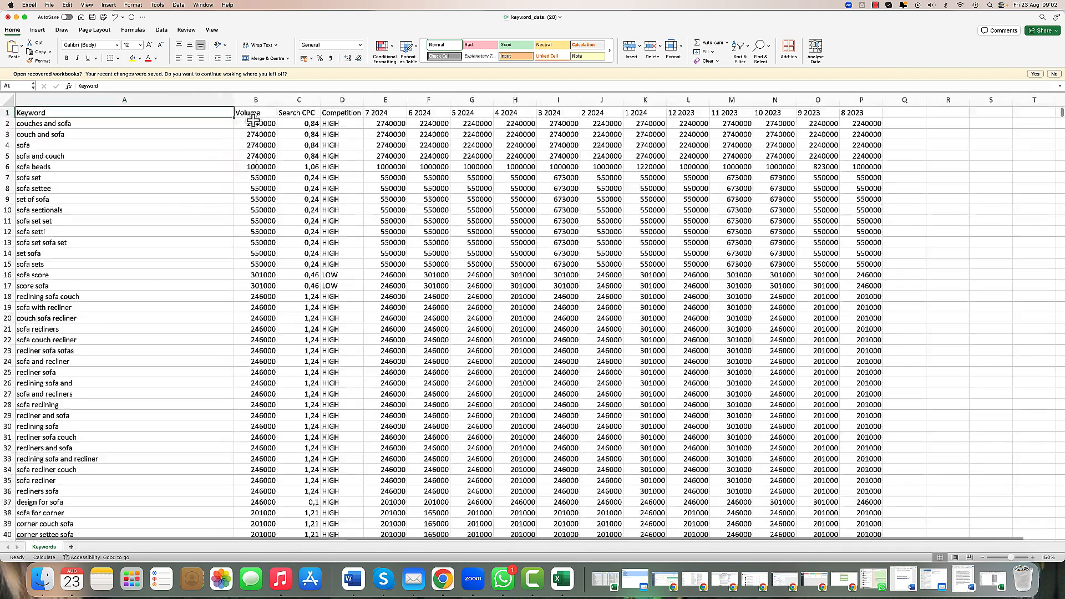
{"action": "left_click_drag", "start_coordinate": [234, 101], "coordinate": [150, 102]}
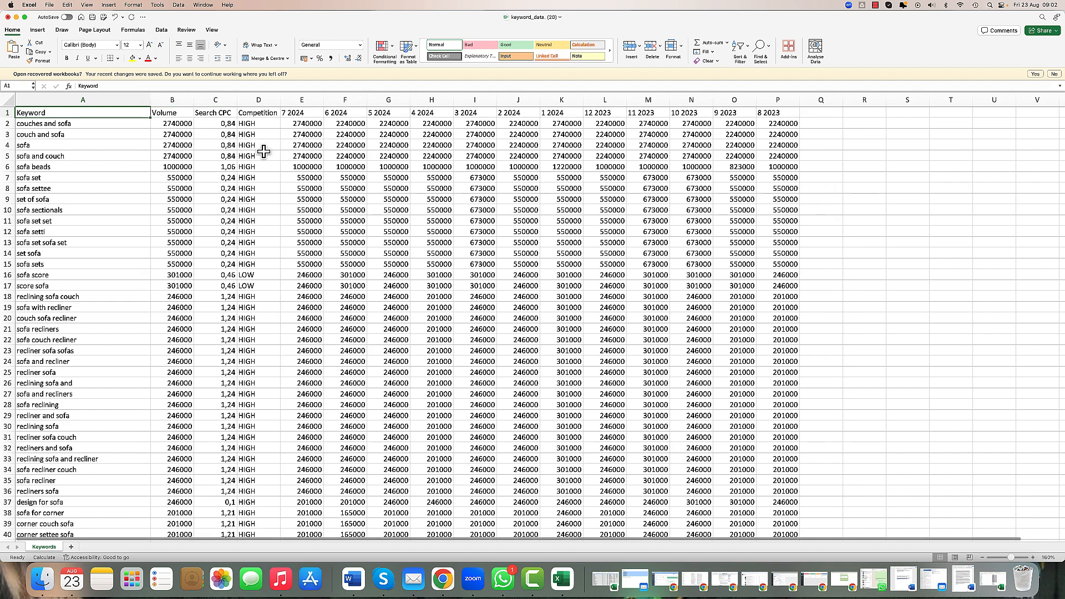
Step: Zoom further in and review the Keyword, Volume, Search CPC and Competition columns one by one
{"action": "left_click", "coordinate": [1033, 558]}
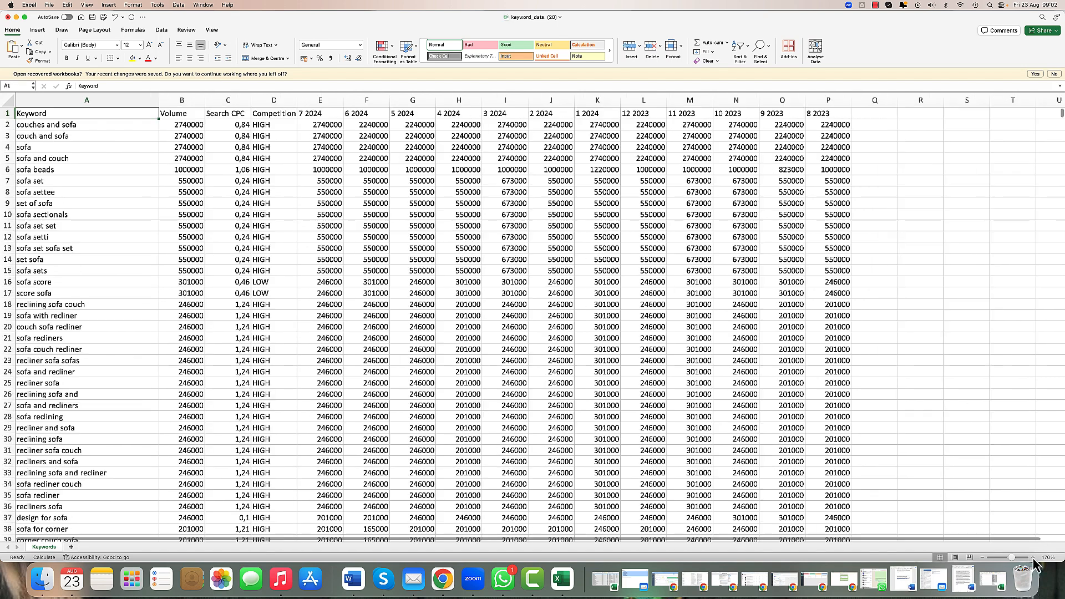
{"action": "left_click", "coordinate": [1033, 558]}
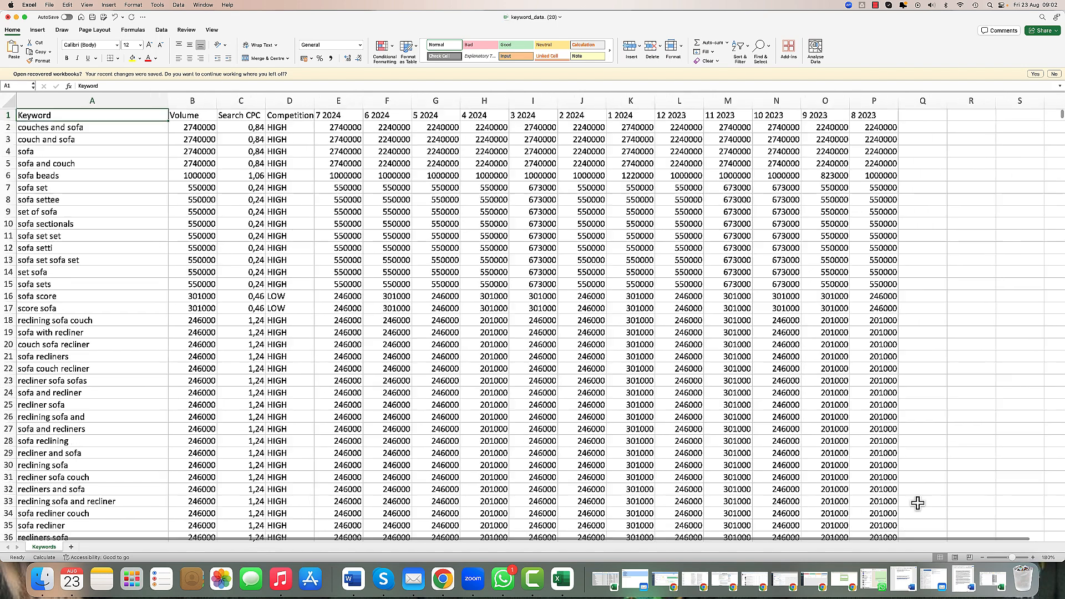
{"action": "left_click", "coordinate": [127, 101]}
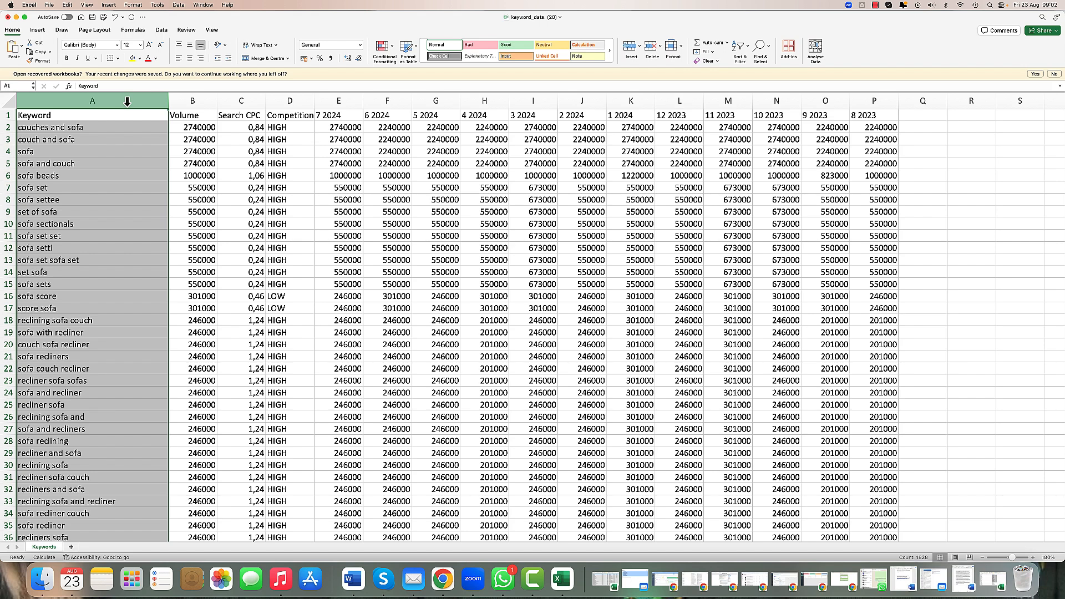
{"action": "left_click", "coordinate": [194, 101]}
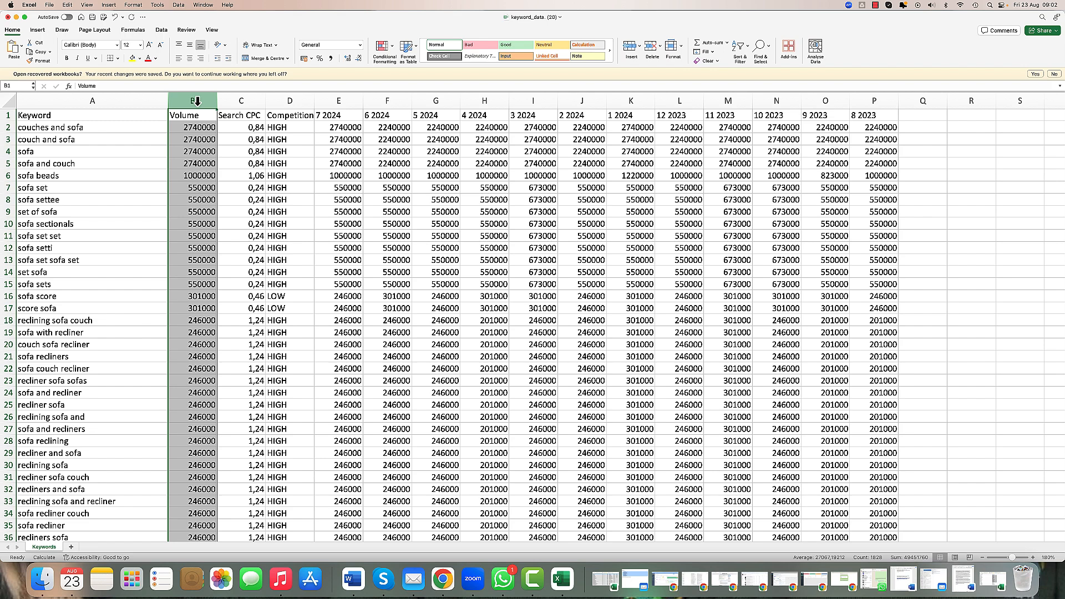
{"action": "left_click", "coordinate": [252, 101]}
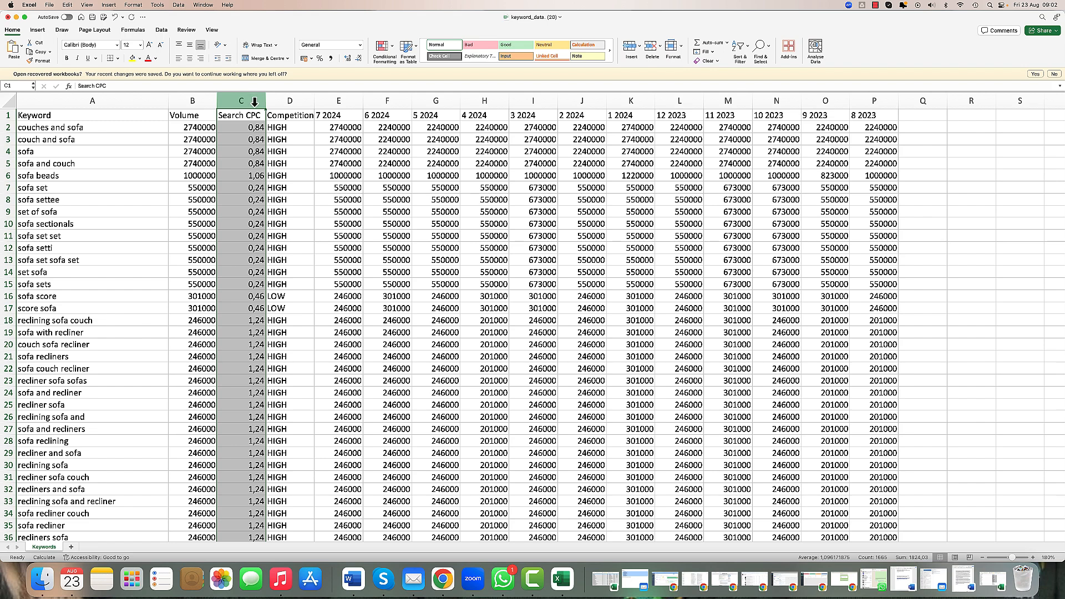
{"action": "left_click", "coordinate": [303, 103]}
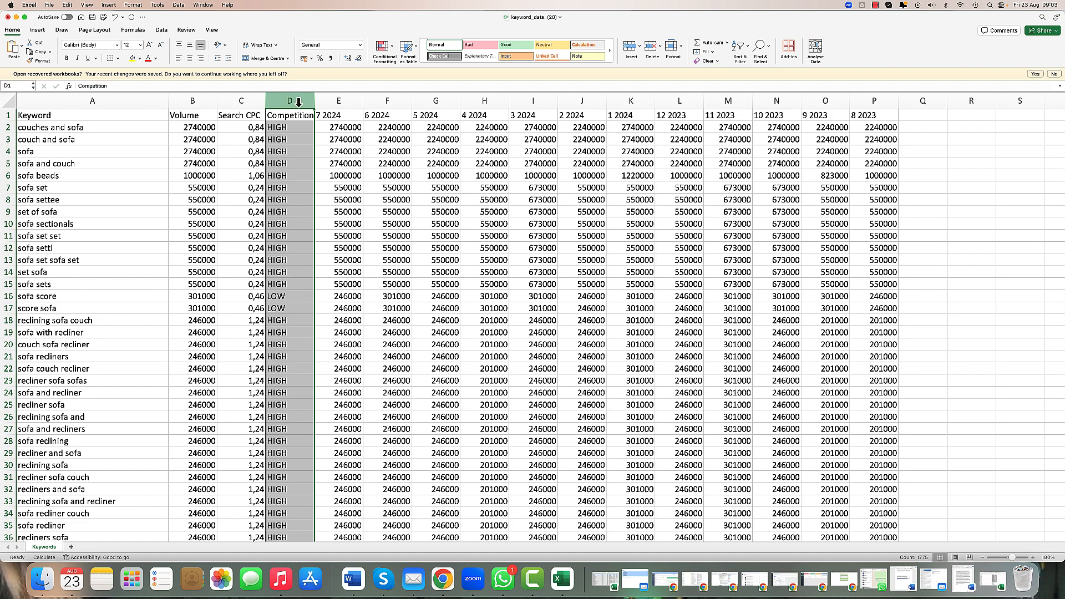
Step: Examine the monthly search volume columns for the highest-volume keywords
{"action": "left_click_drag", "start_coordinate": [91, 127], "coordinate": [277, 131]}
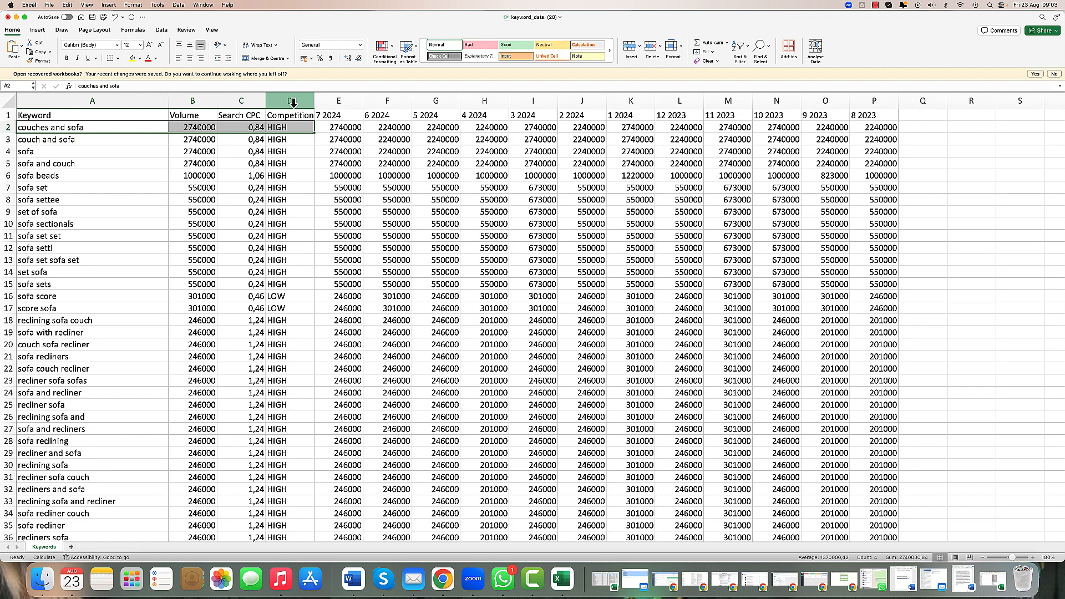
{"action": "left_click", "coordinate": [344, 105]}
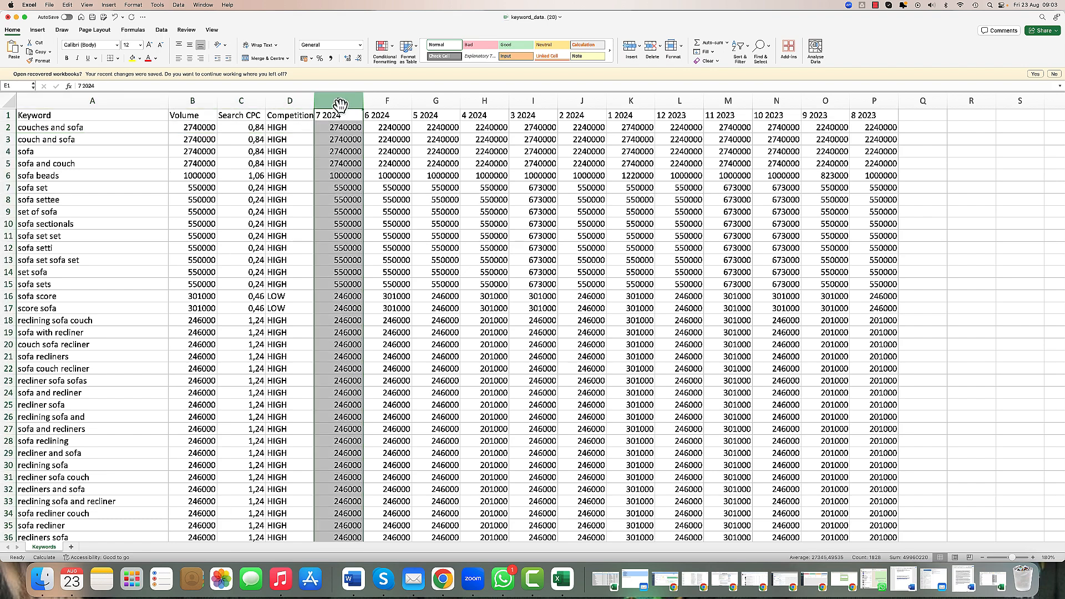
{"action": "left_click", "coordinate": [369, 118]}
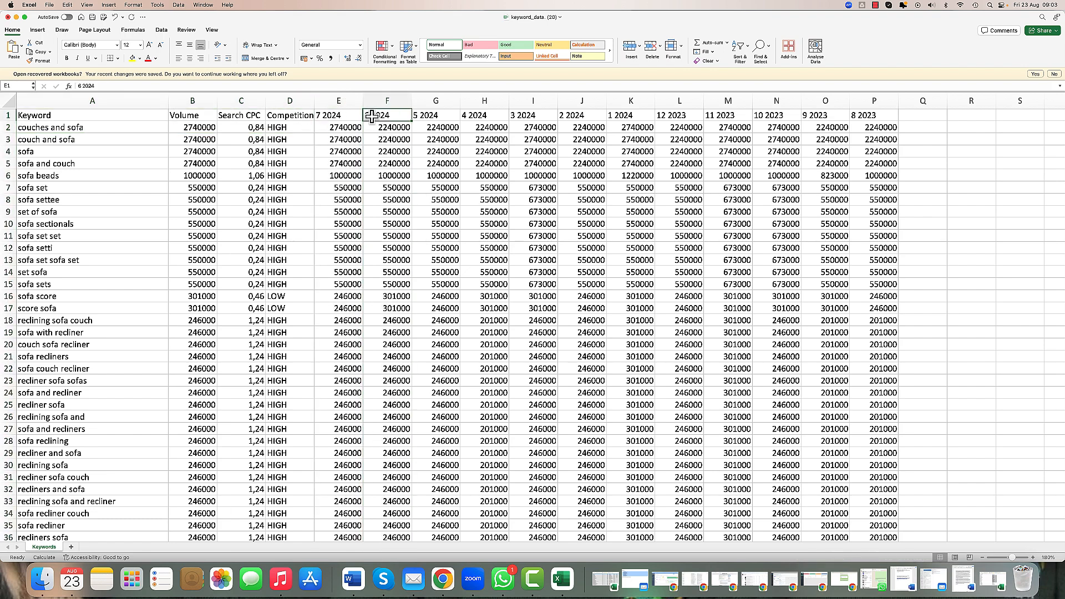
{"action": "left_click", "coordinate": [421, 117]}
{"action": "left_click_drag", "start_coordinate": [350, 129], "coordinate": [873, 281]}
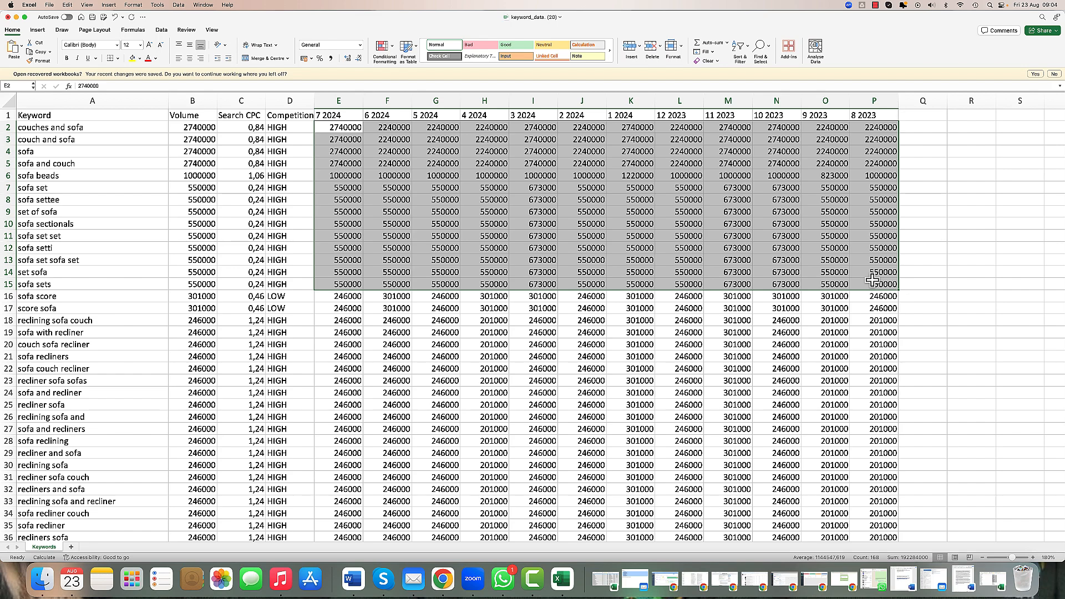
{"action": "scroll", "coordinate": [866, 281], "scroll_direction": "down", "scroll_amount": 1}
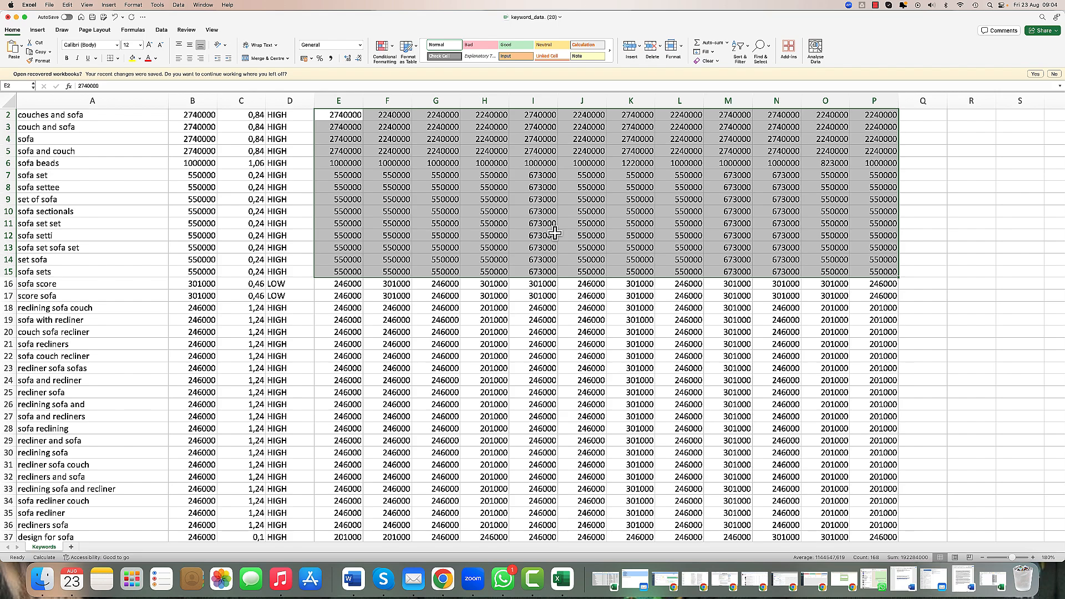
{"action": "scroll", "coordinate": [253, 186], "scroll_direction": "up", "scroll_amount": 1}
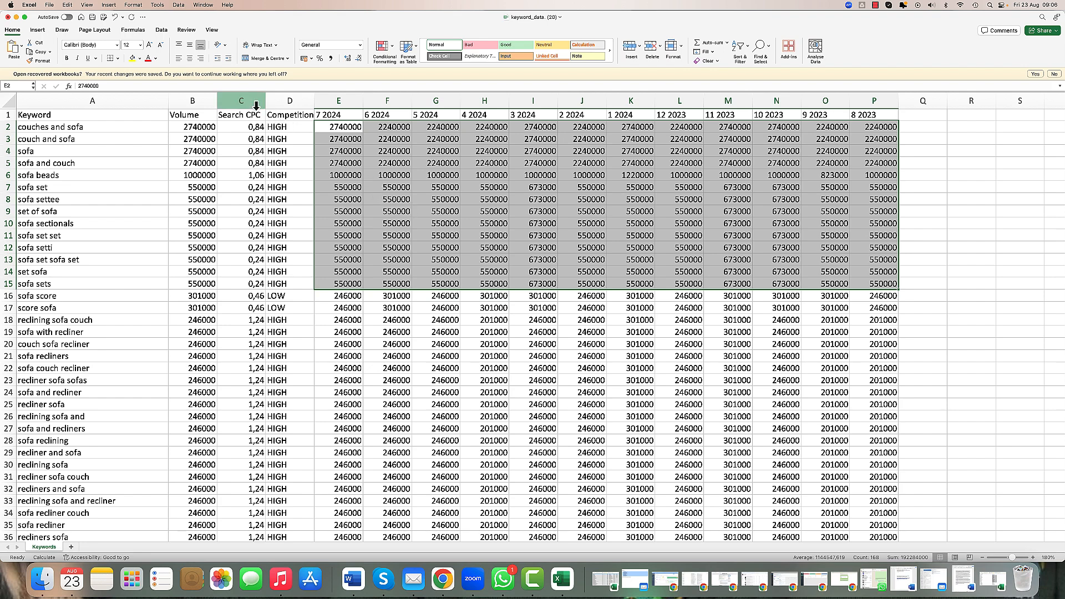
Step: Review the Search CPC and Competition columns alongside volumes while scrolling down the keyword list
{"action": "left_click_drag", "start_coordinate": [252, 102], "coordinate": [275, 102]}
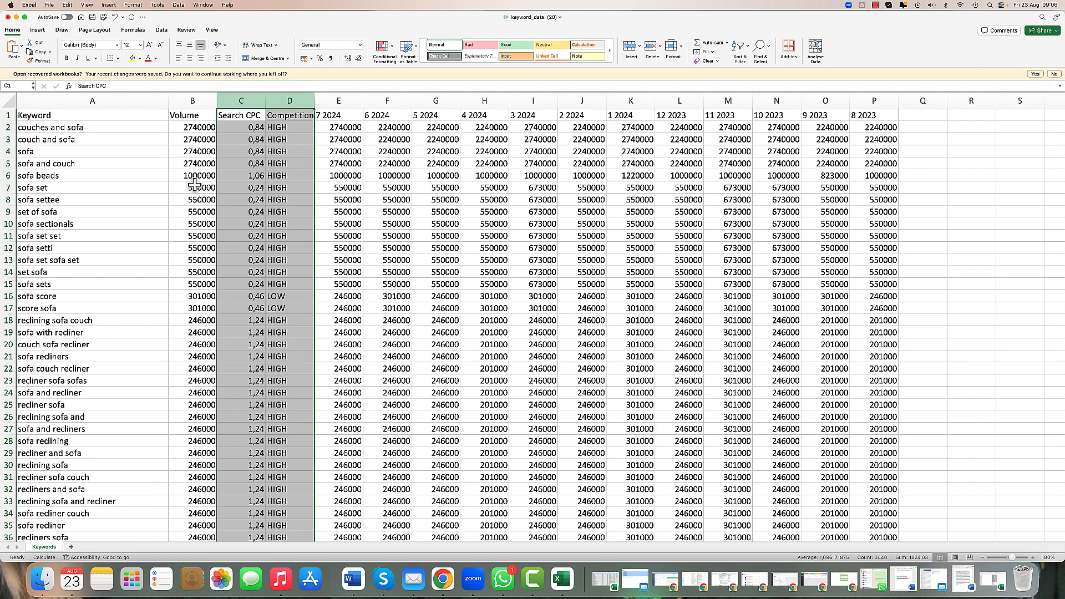
{"action": "left_click_drag", "start_coordinate": [199, 129], "coordinate": [189, 392]}
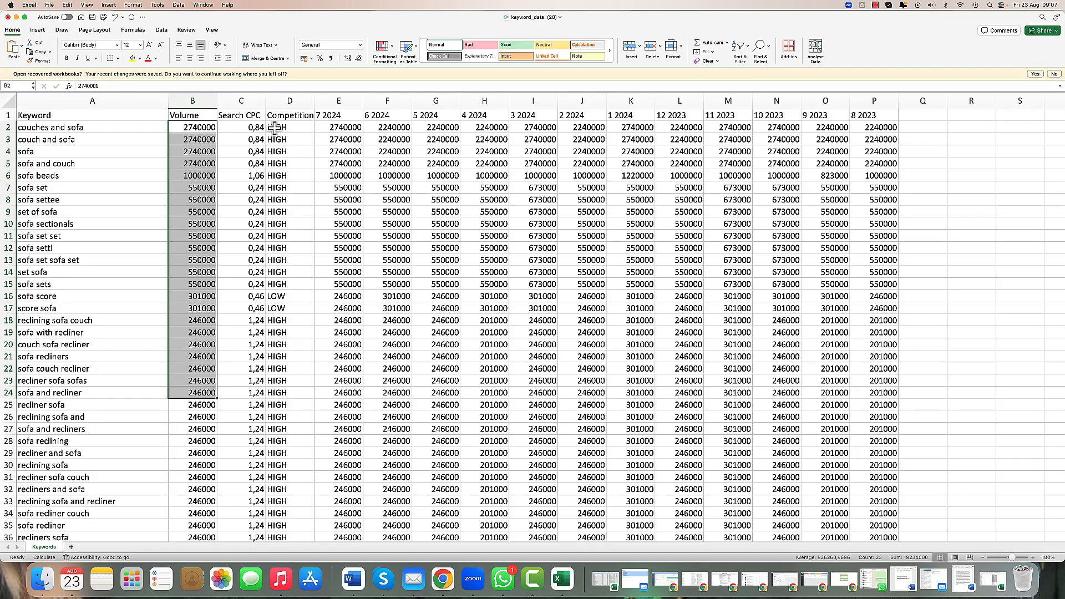
{"action": "left_click", "coordinate": [255, 102]}
{"action": "left_click_drag", "start_coordinate": [255, 103], "coordinate": [285, 102]}
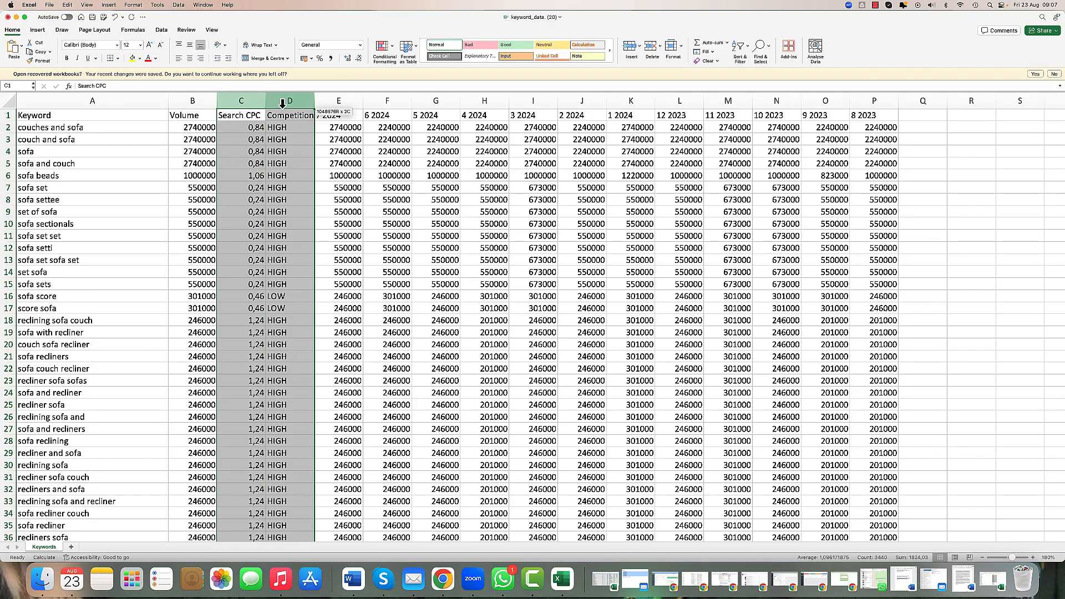
{"action": "scroll", "coordinate": [310, 219], "scroll_direction": "down", "scroll_amount": 3}
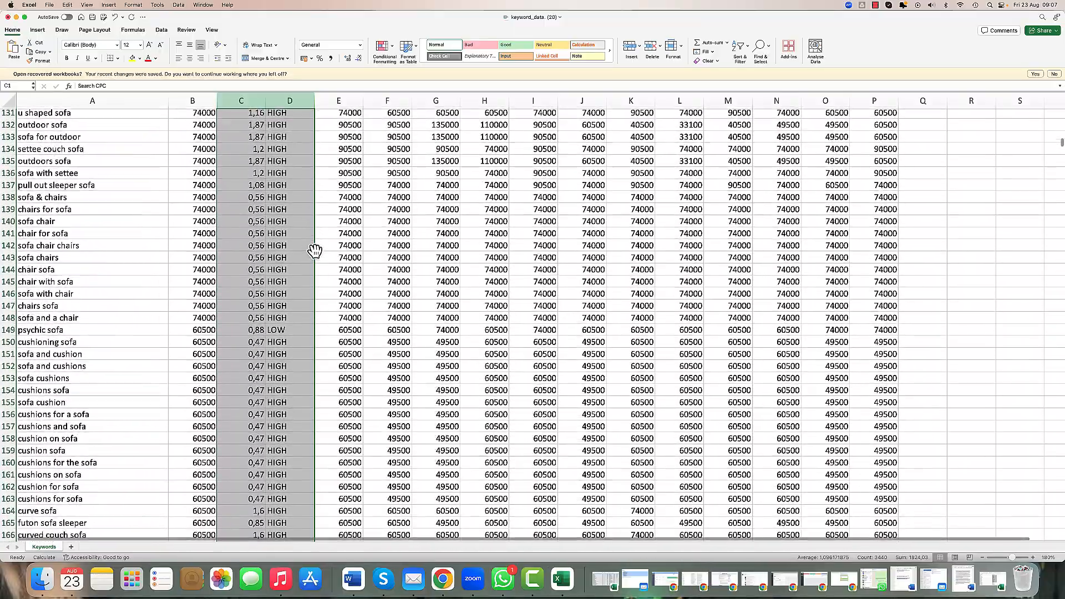
{"action": "scroll", "coordinate": [315, 250], "scroll_direction": "down", "scroll_amount": 7}
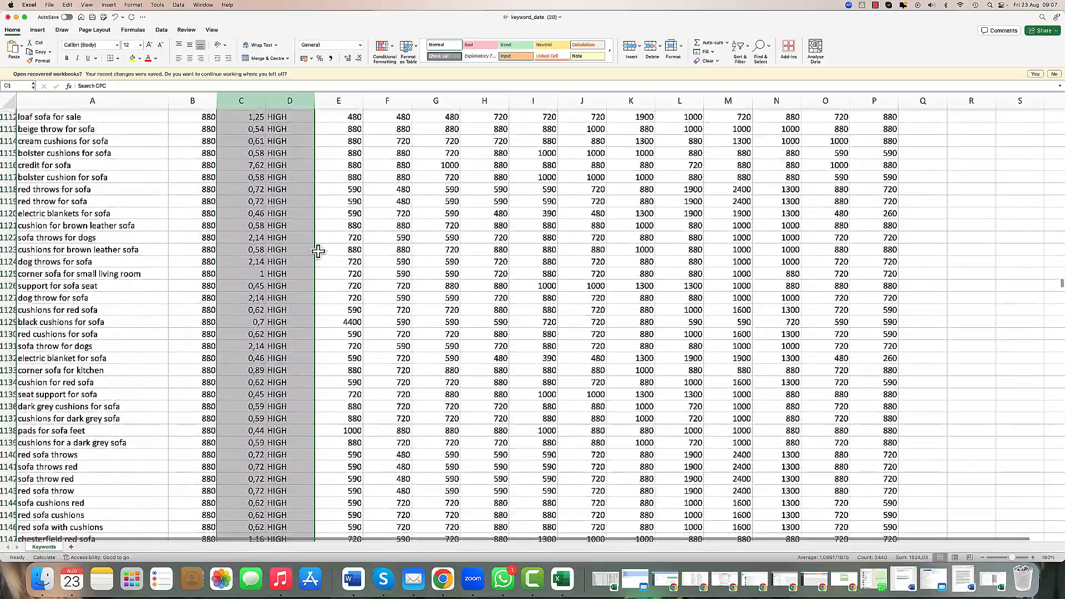
{"action": "scroll", "coordinate": [172, 144], "scroll_direction": "down", "scroll_amount": 1}
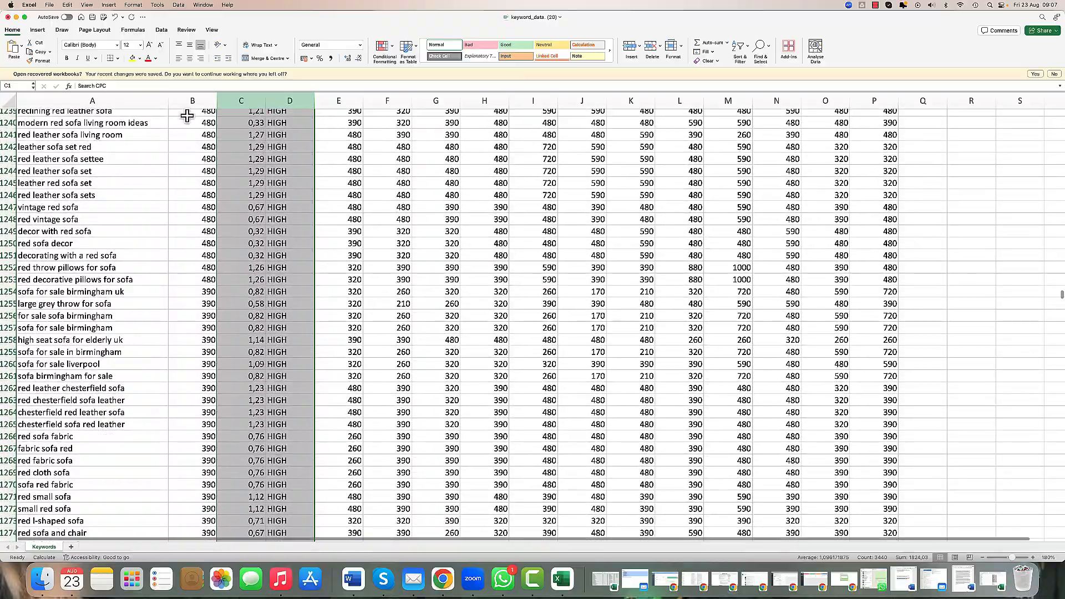
Step: Scroll down to the lower-volume keywords and inspect the volume, CPC and competition cells of the red sofa london ltd row
{"action": "scroll", "coordinate": [392, 373], "scroll_direction": "down", "scroll_amount": 10}
{"action": "scroll", "coordinate": [392, 373], "scroll_direction": "down", "scroll_amount": 20}
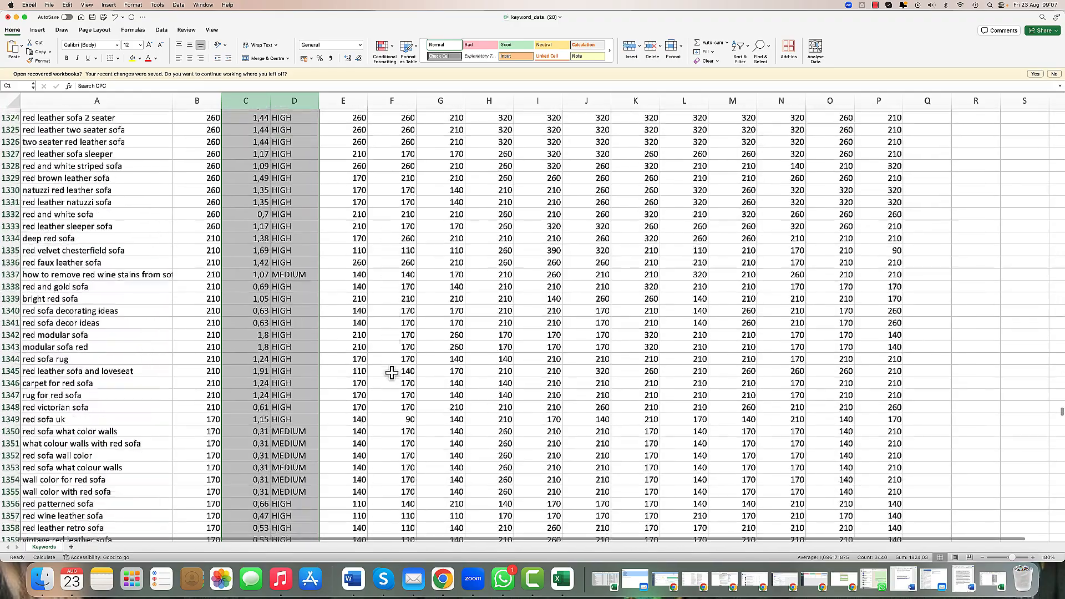
{"action": "scroll", "coordinate": [391, 373], "scroll_direction": "down", "scroll_amount": 1}
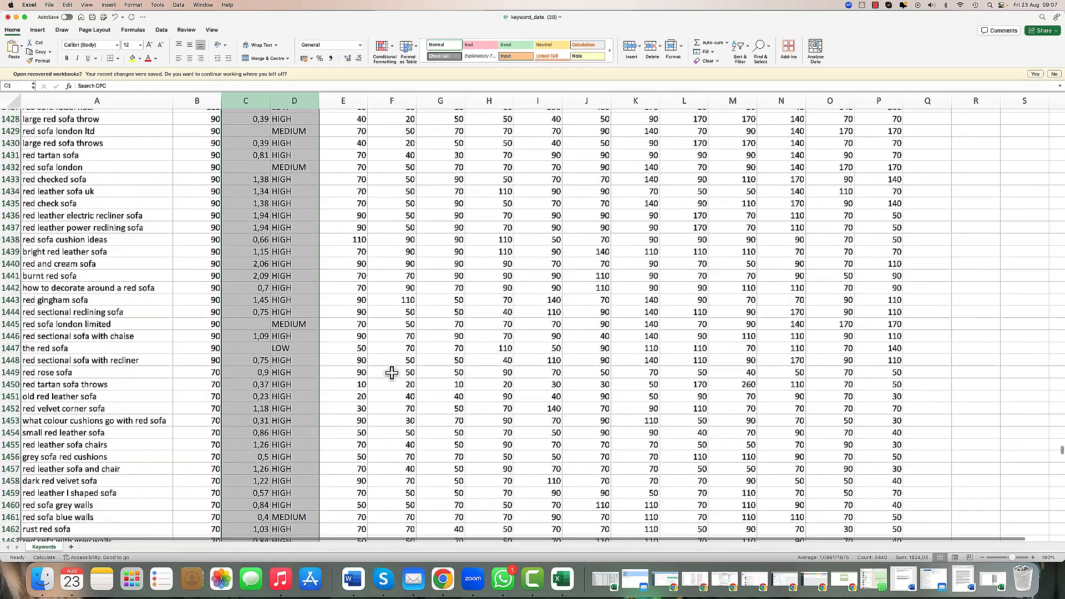
{"action": "scroll", "coordinate": [390, 371], "scroll_direction": "up", "scroll_amount": 2}
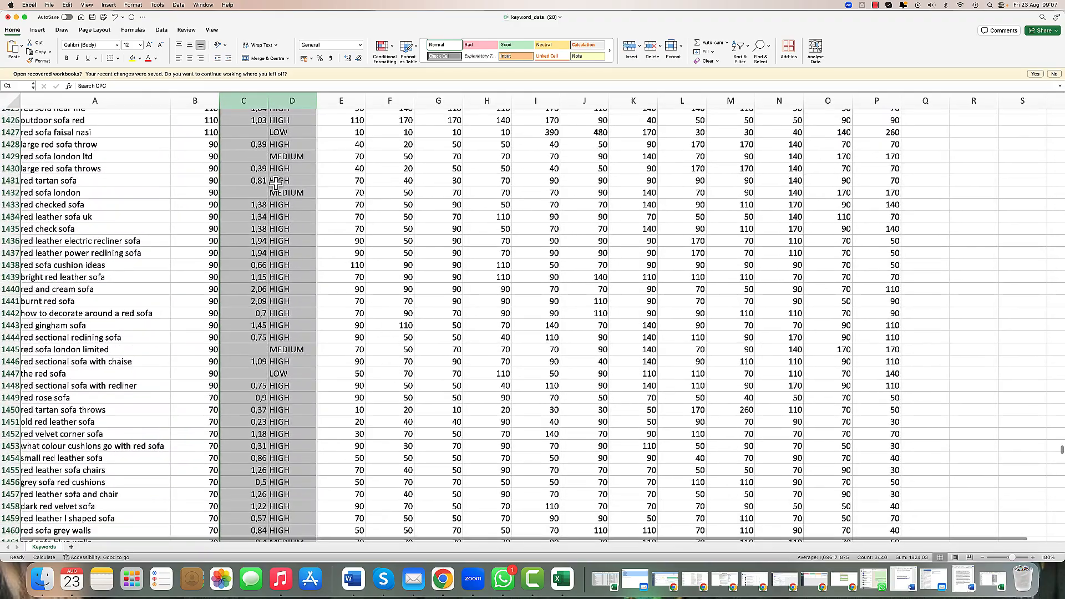
{"action": "left_click", "coordinate": [259, 158]}
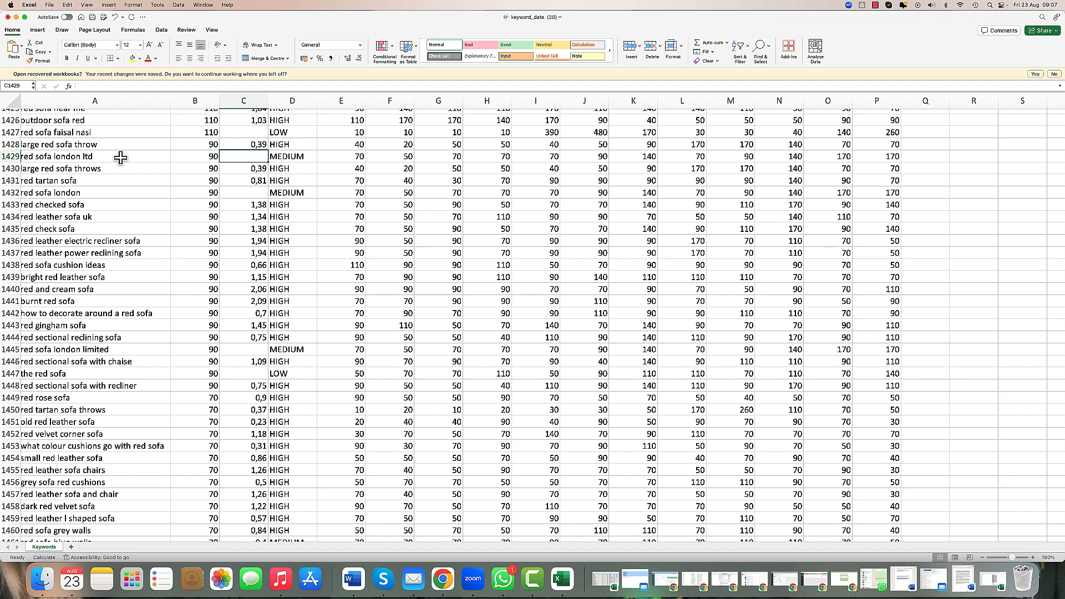
{"action": "left_click", "coordinate": [201, 158]}
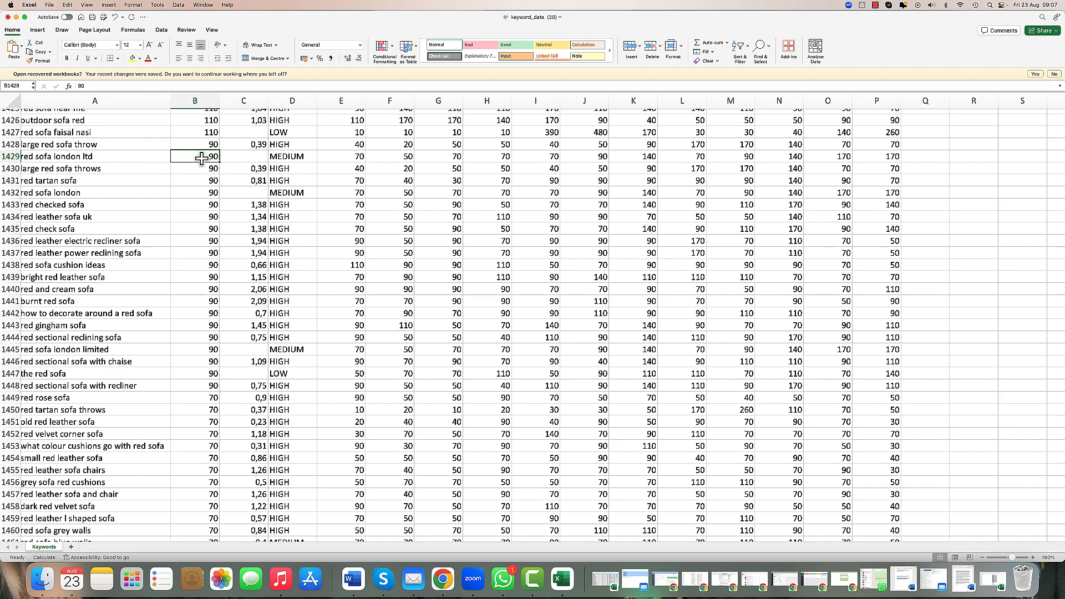
{"action": "left_click", "coordinate": [247, 158]}
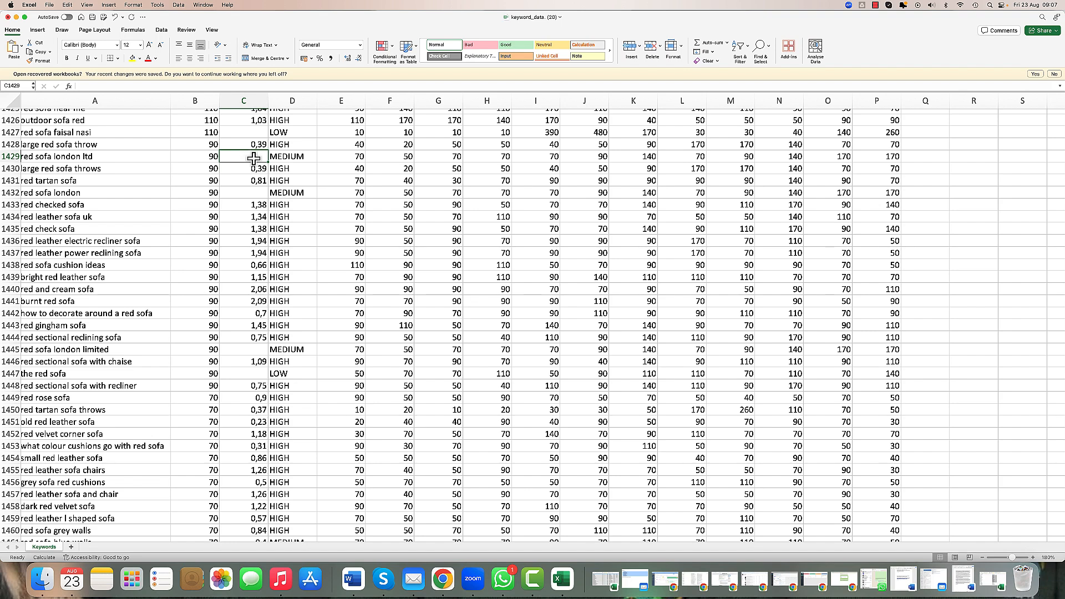
{"action": "left_click", "coordinate": [283, 159]}
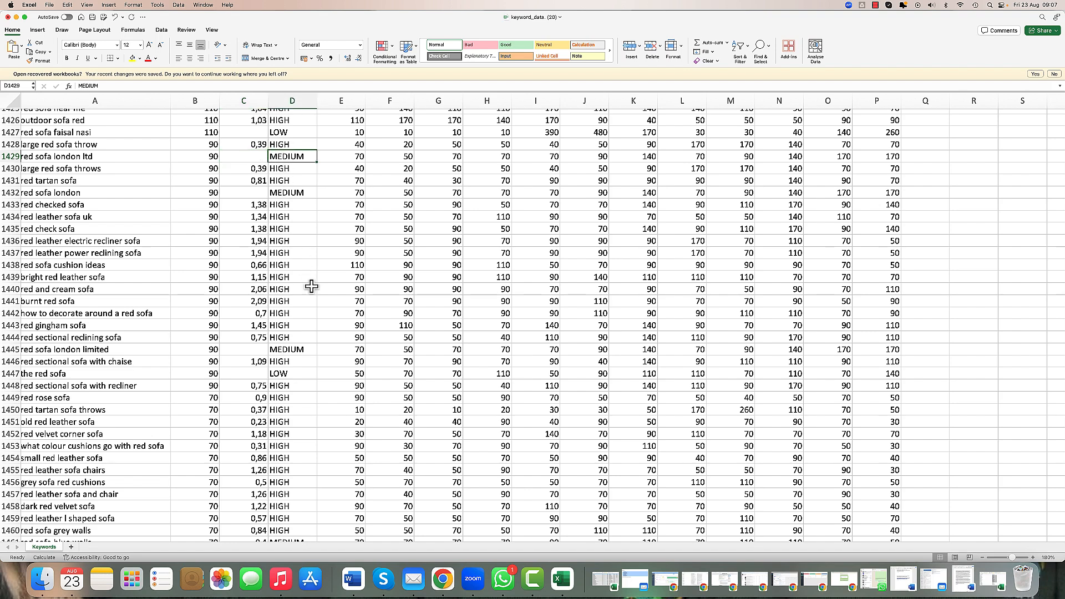
Step: Scroll to the 10-volume keywords and select the run of blank Search CPC cells to examine keywords lacking CPC data
{"action": "scroll", "coordinate": [312, 286], "scroll_direction": "down", "scroll_amount": 20}
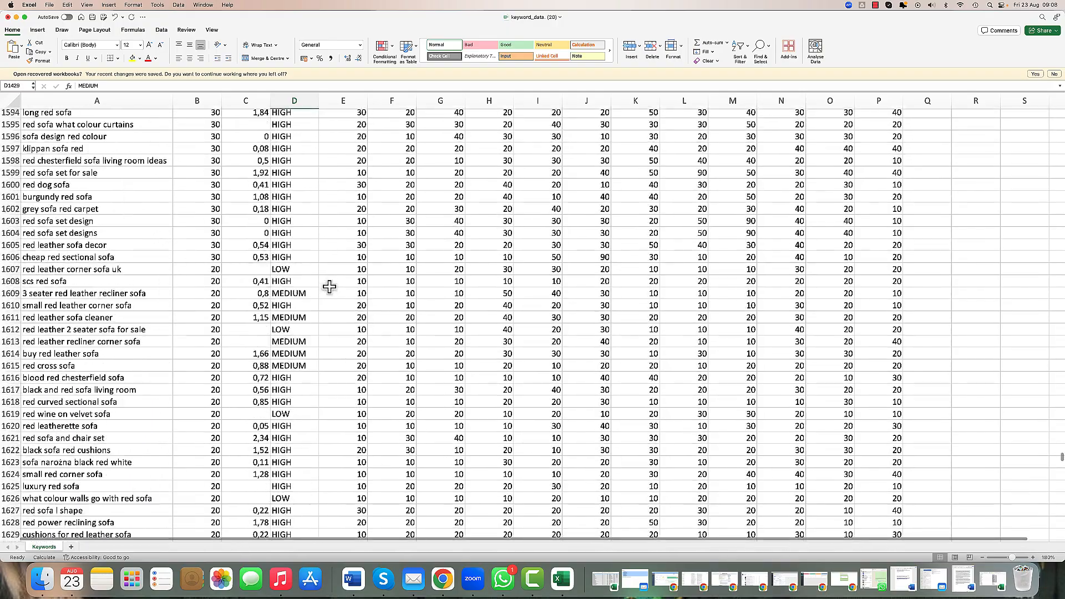
{"action": "scroll", "coordinate": [330, 286], "scroll_direction": "down", "scroll_amount": 15}
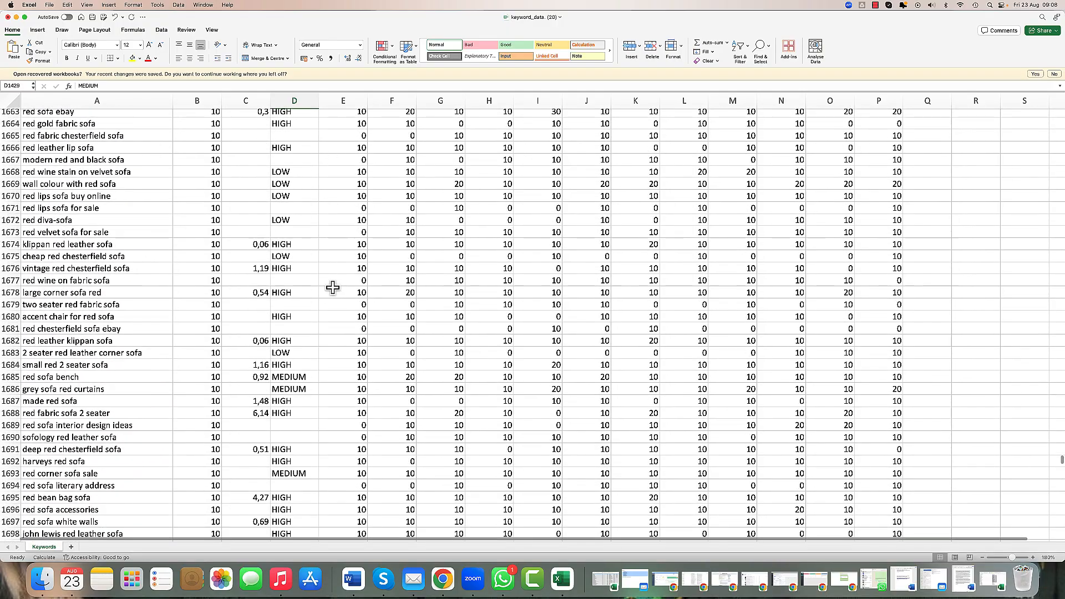
{"action": "left_click_drag", "start_coordinate": [257, 124], "coordinate": [255, 231]}
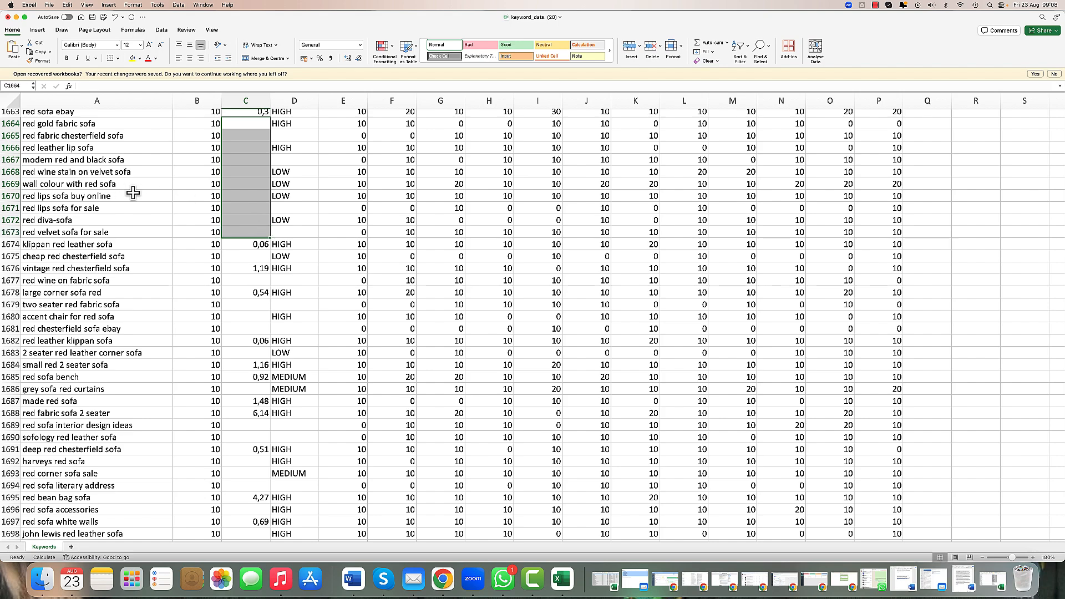
{"action": "scroll", "coordinate": [138, 192], "scroll_direction": "up", "scroll_amount": 2}
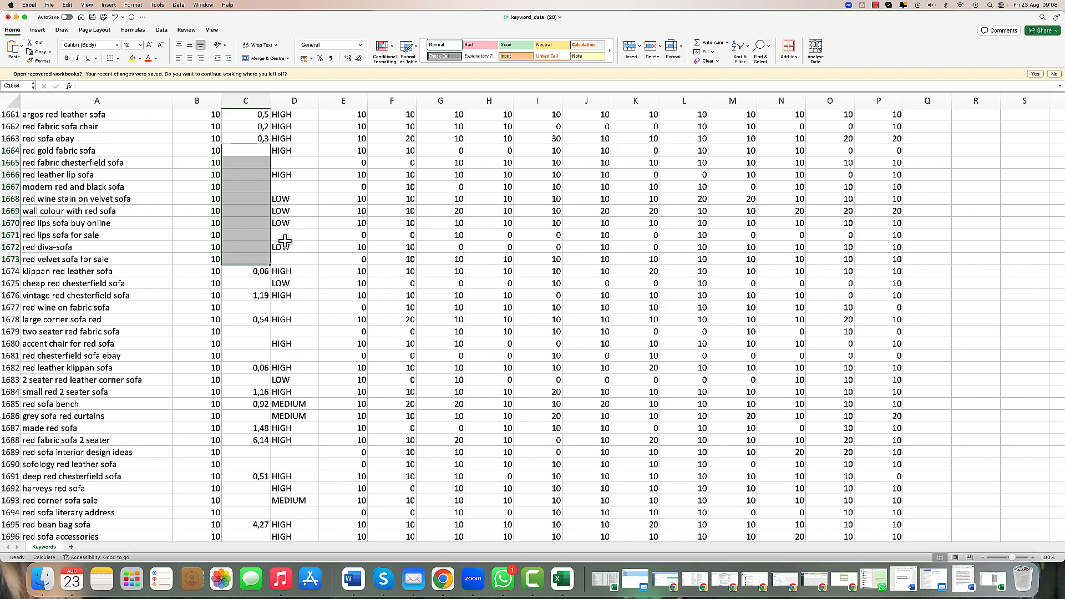
{"action": "scroll", "coordinate": [285, 240], "scroll_direction": "down", "scroll_amount": 15}
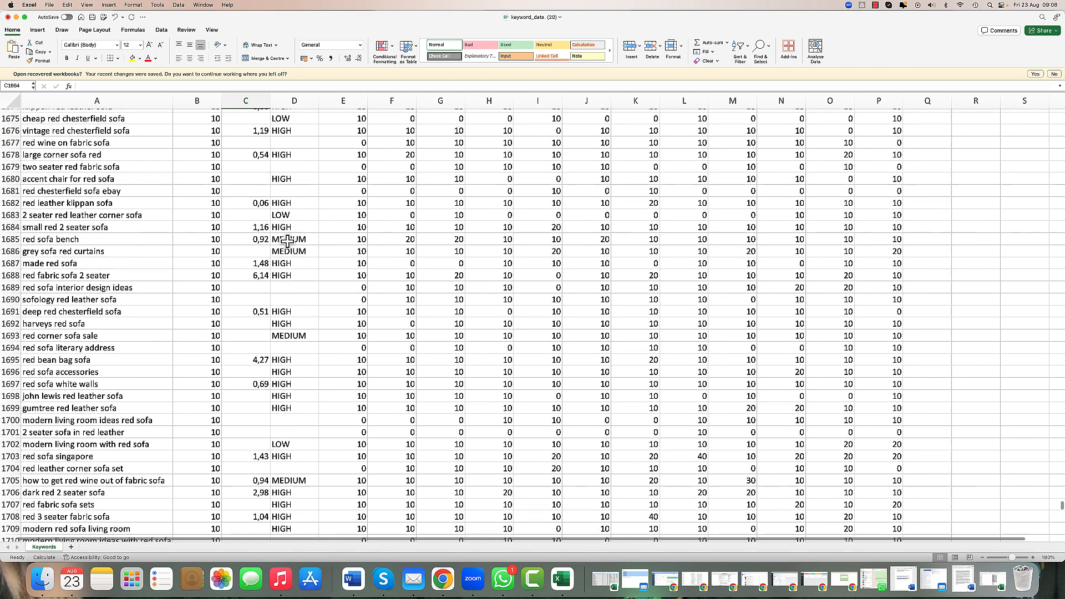
{"action": "scroll", "coordinate": [289, 244], "scroll_direction": "down", "scroll_amount": 7}
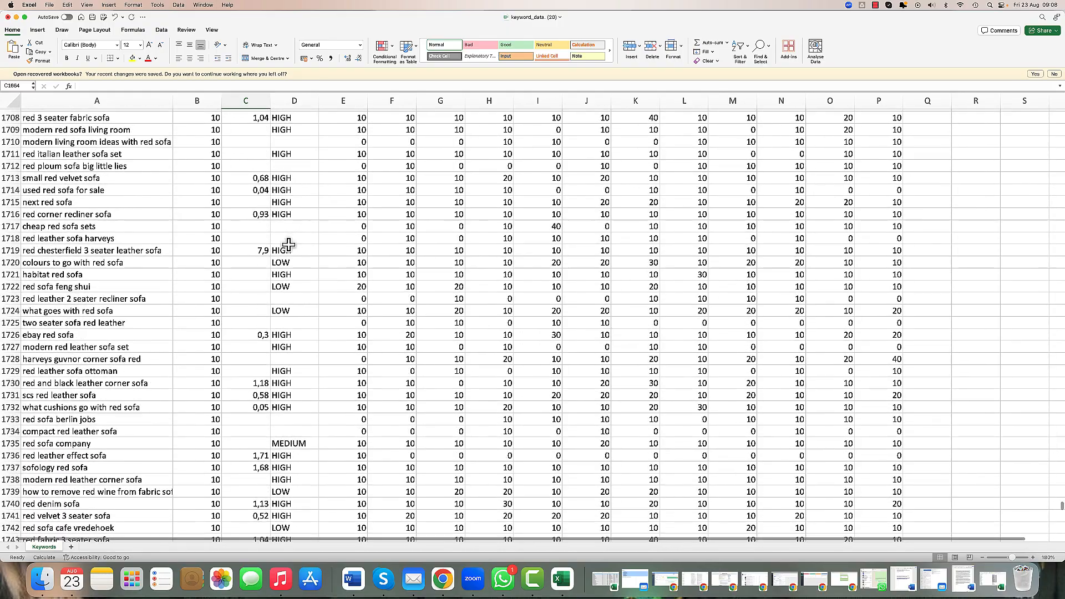
{"action": "scroll", "coordinate": [288, 245], "scroll_direction": "down", "scroll_amount": 4}
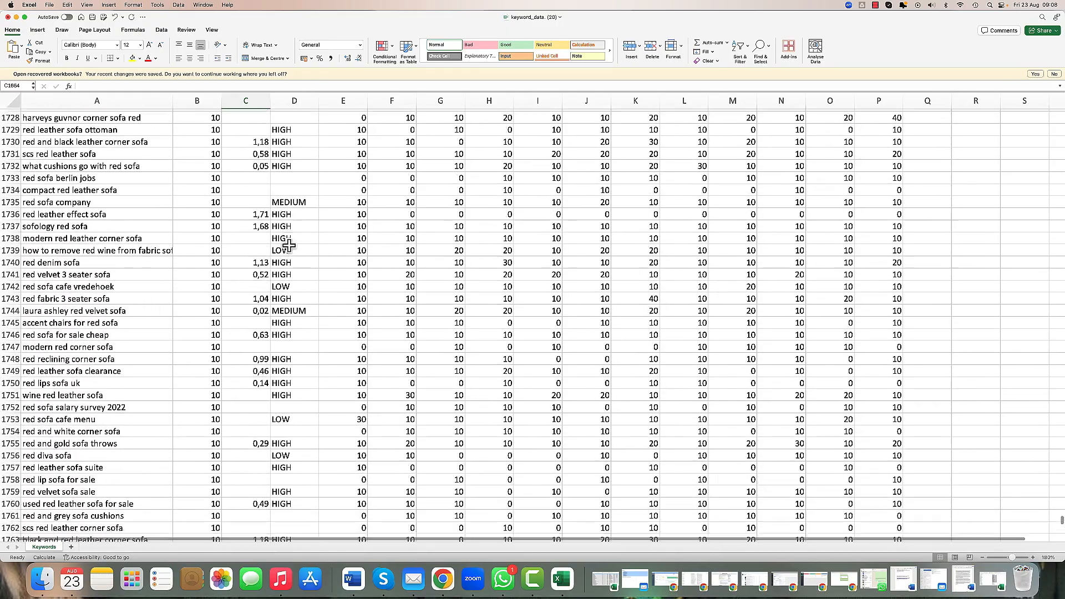
{"action": "scroll", "coordinate": [288, 250], "scroll_direction": "up", "scroll_amount": 2}
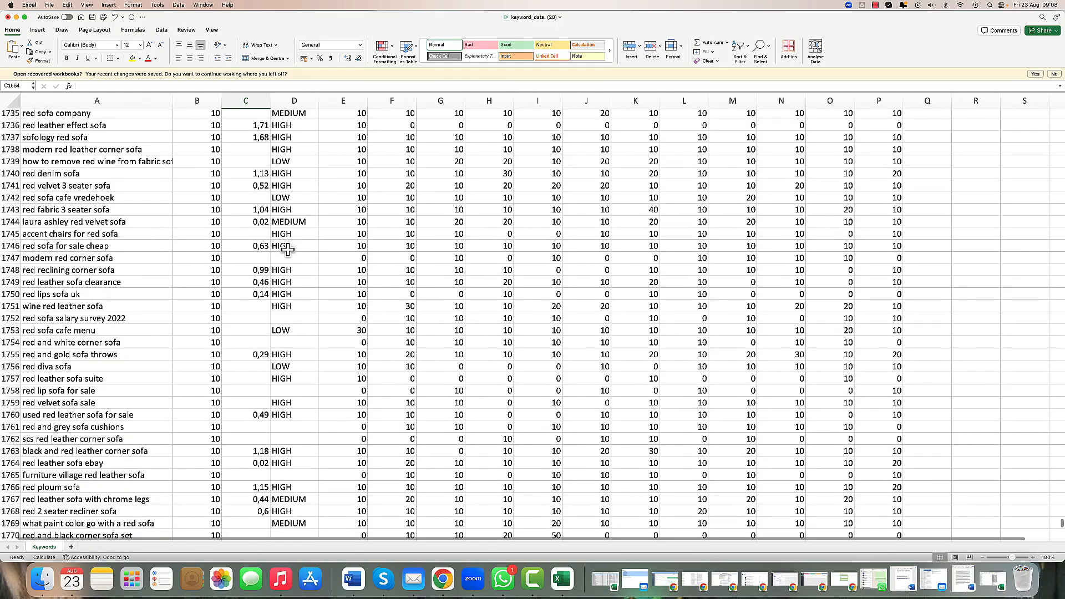
Step: Select the keyword how to remove red wine from fabric sofa and scroll back through the low-volume keyword rows
{"action": "left_click", "coordinate": [101, 162]}
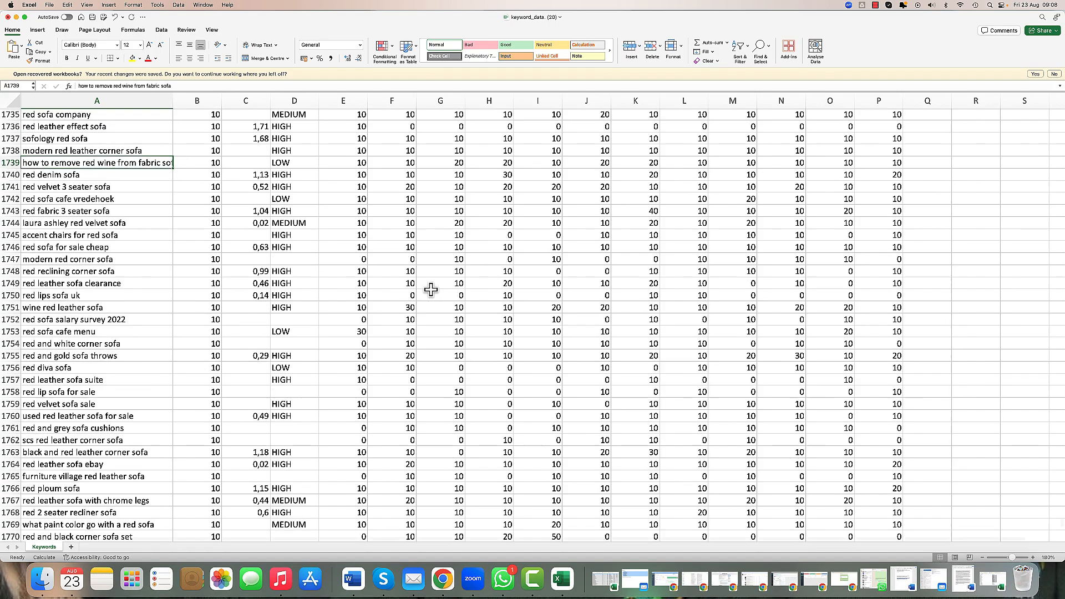
{"action": "scroll", "coordinate": [431, 290], "scroll_direction": "up", "scroll_amount": 5}
{"action": "scroll", "coordinate": [431, 290], "scroll_direction": "right", "scroll_amount": 2}
{"action": "scroll", "coordinate": [432, 289], "scroll_direction": "left", "scroll_amount": 2}
{"action": "scroll", "coordinate": [431, 290], "scroll_direction": "up", "scroll_amount": 15}
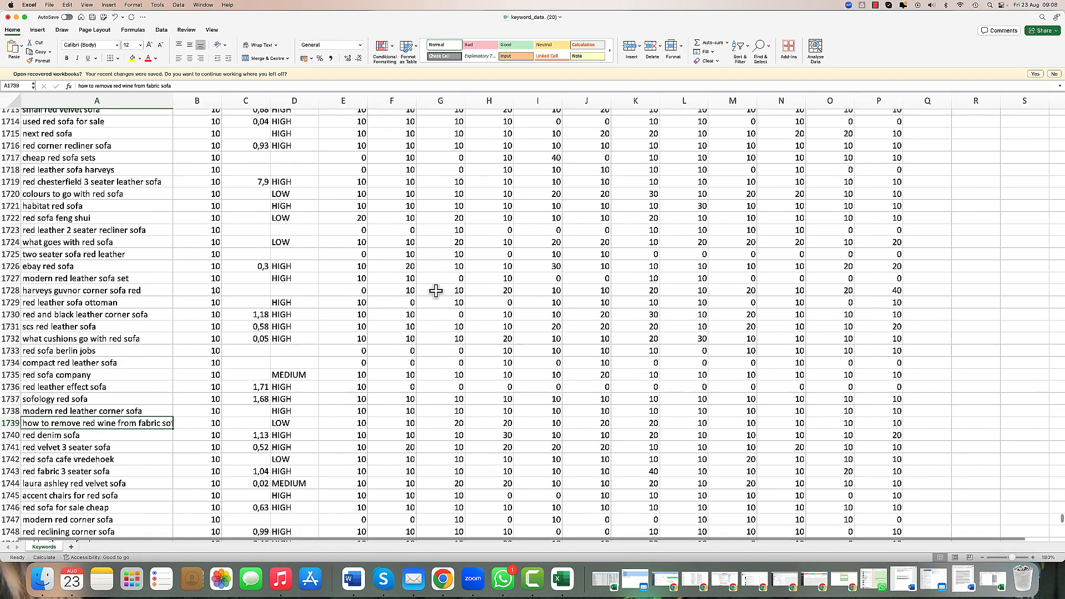
{"action": "scroll", "coordinate": [436, 292], "scroll_direction": "up", "scroll_amount": 2}
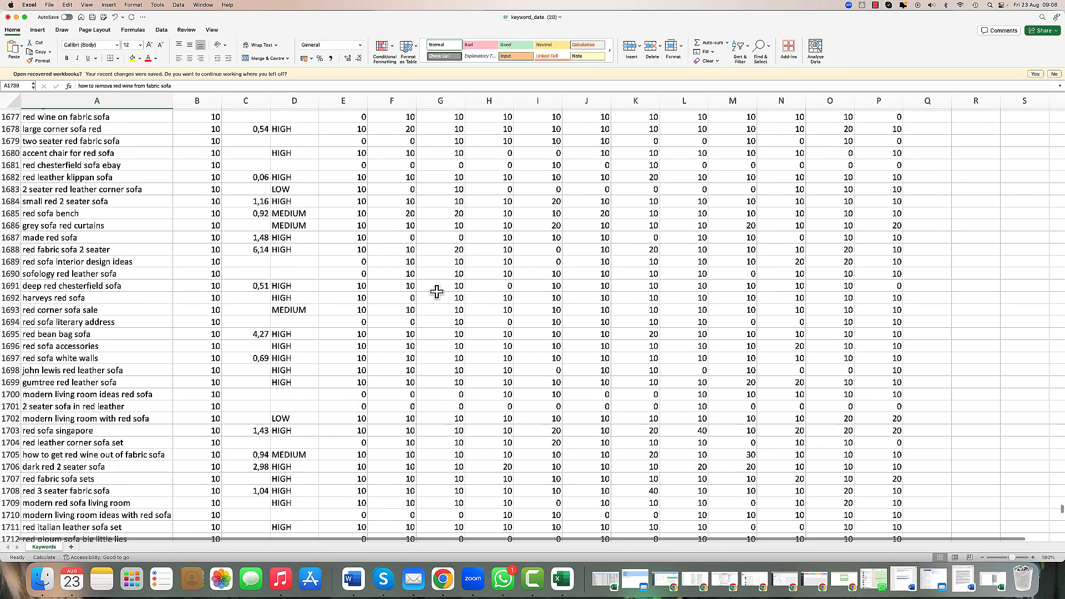